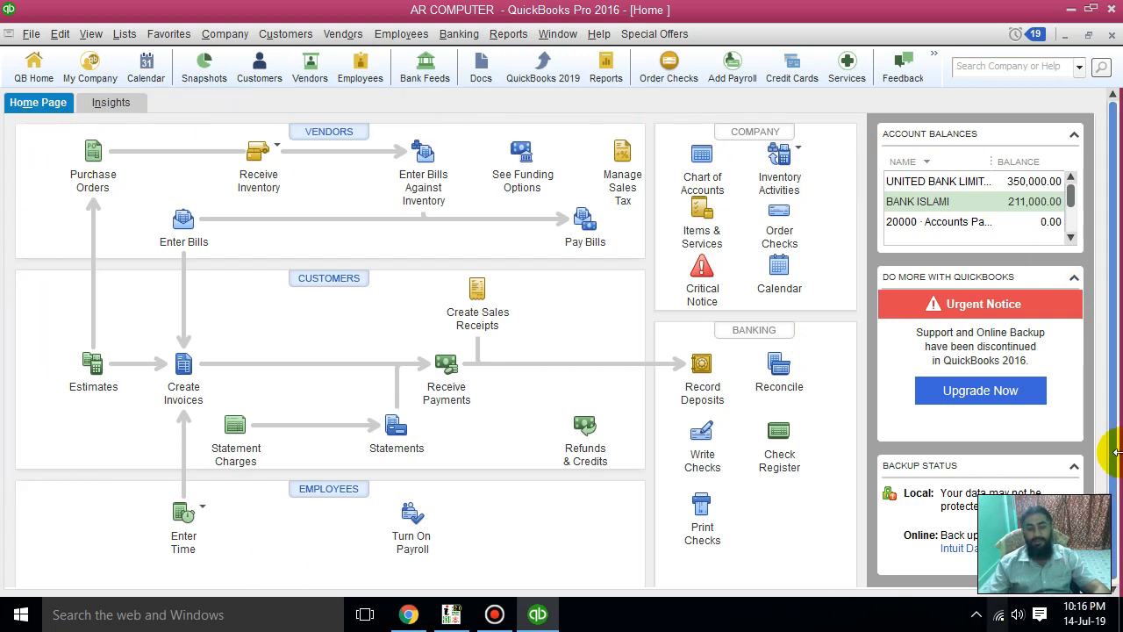
pyautogui.click(809, 158)
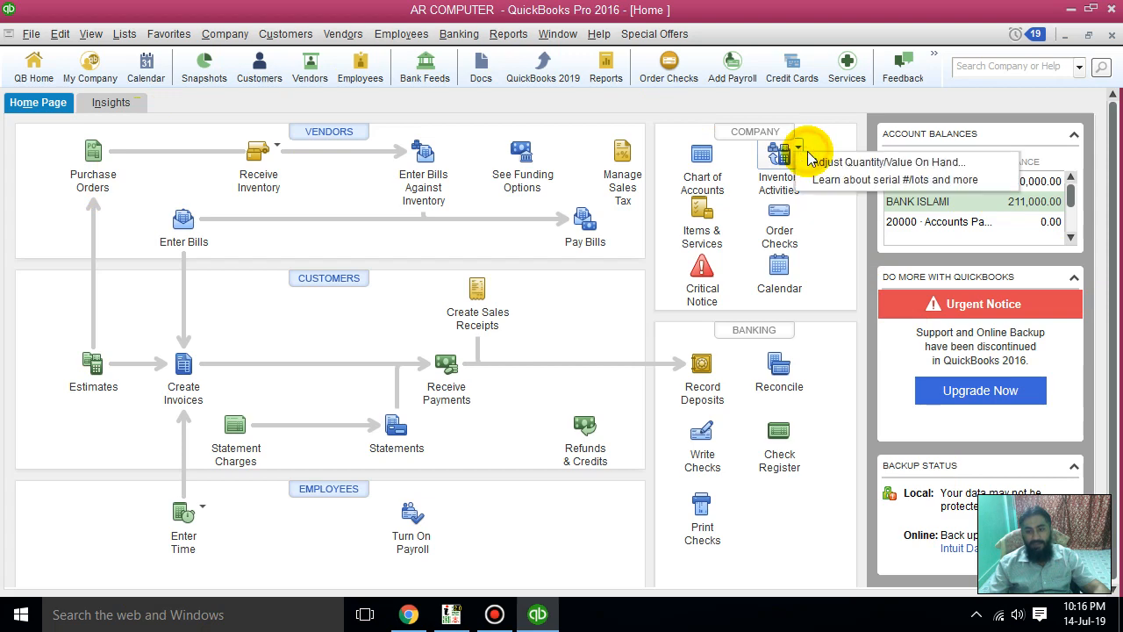
pyautogui.click(868, 163)
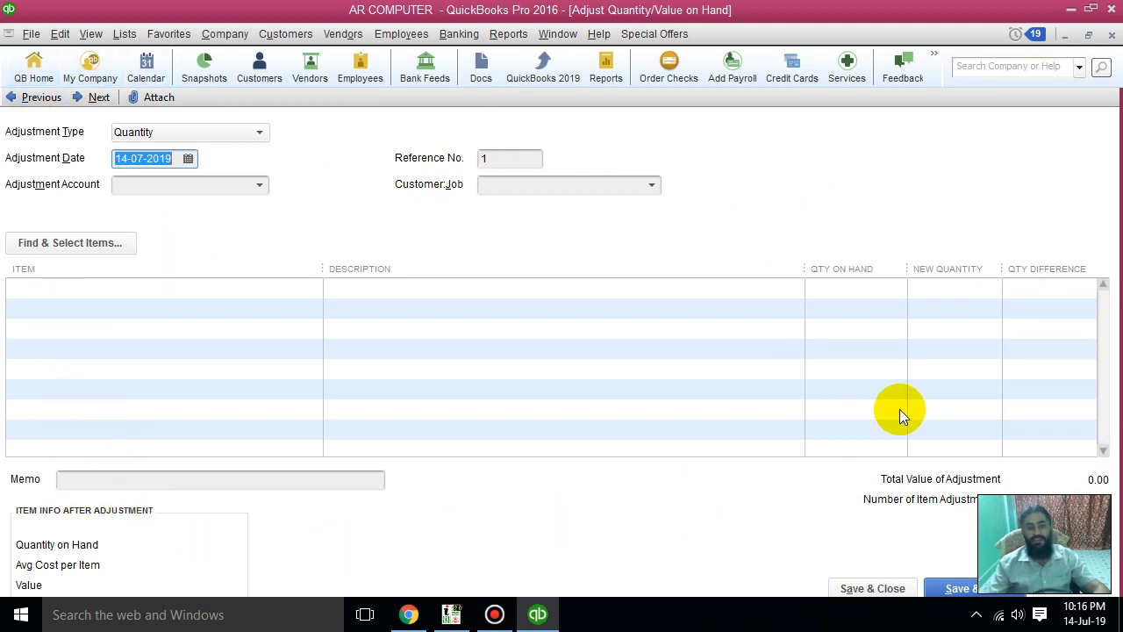
pyautogui.click(1113, 35)
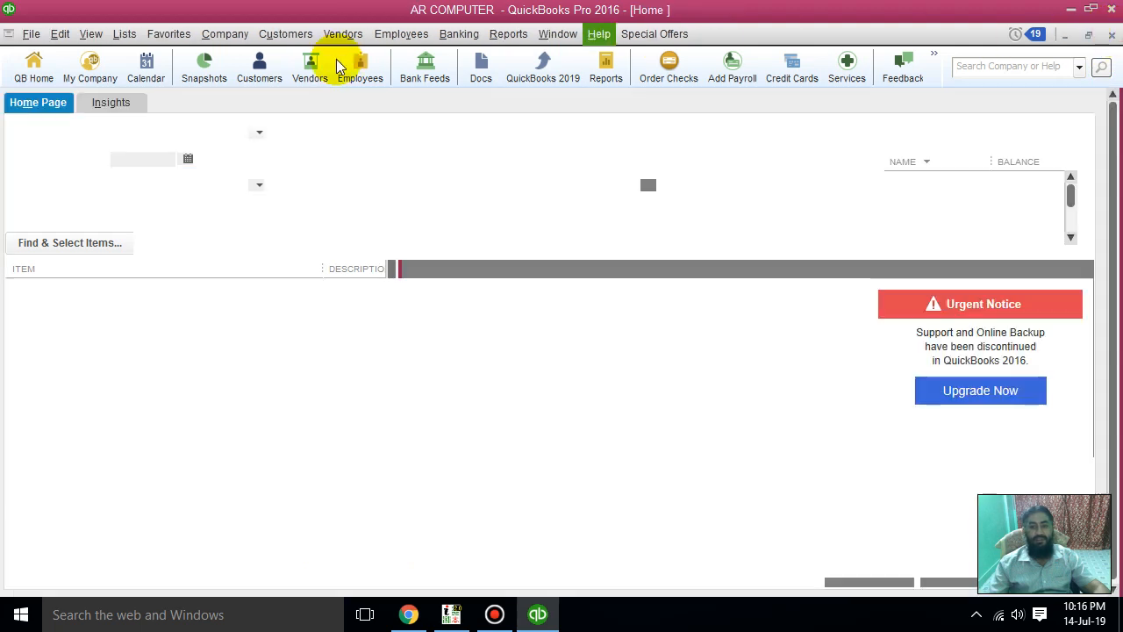
# Step: Open the Adjust Quantity/Value on Hand form from the vendor inventory activities
pyautogui.click(344, 34)
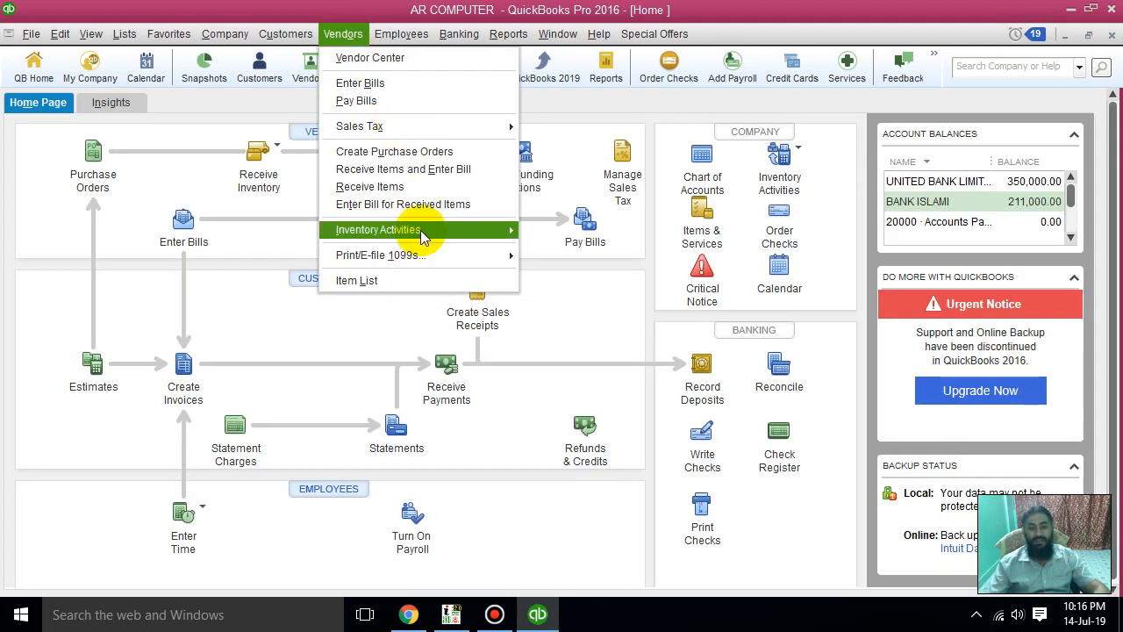
pyautogui.moveTo(423, 237)
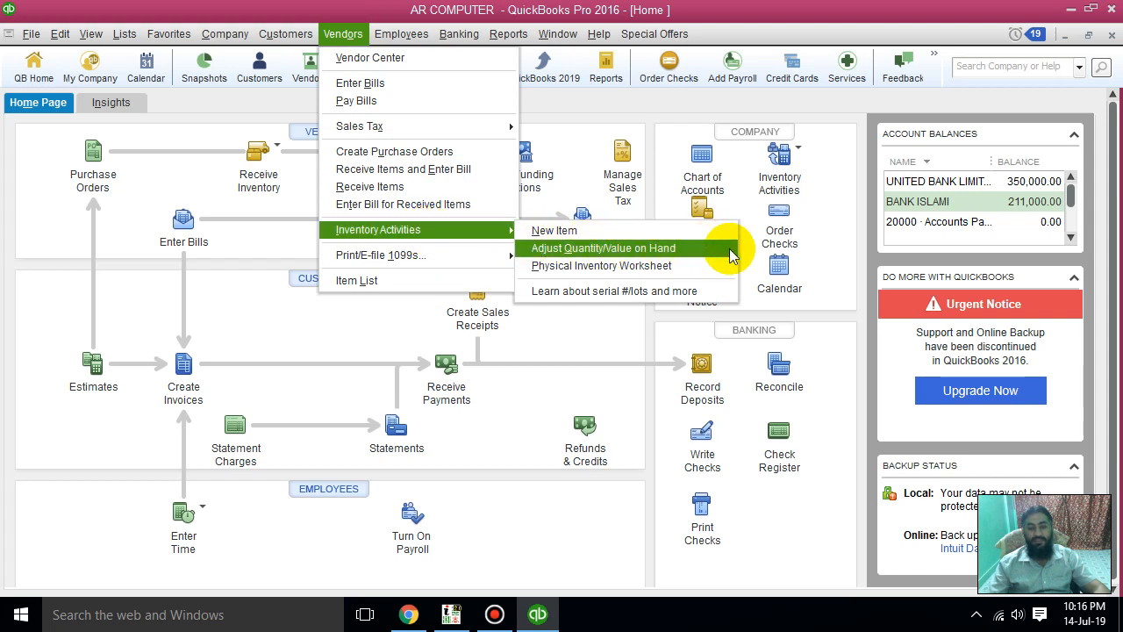
pyautogui.click(620, 255)
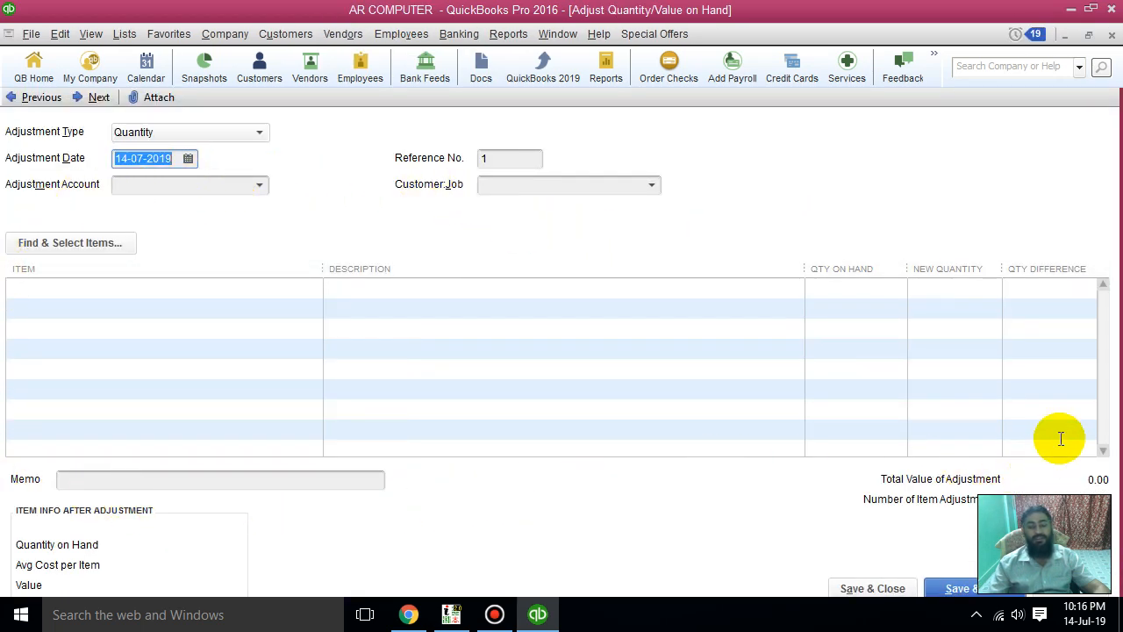
# Step: Try the Total Value and the Quantity and Total Value adjustment types, and set the type back to Quantity
pyautogui.click(249, 133)
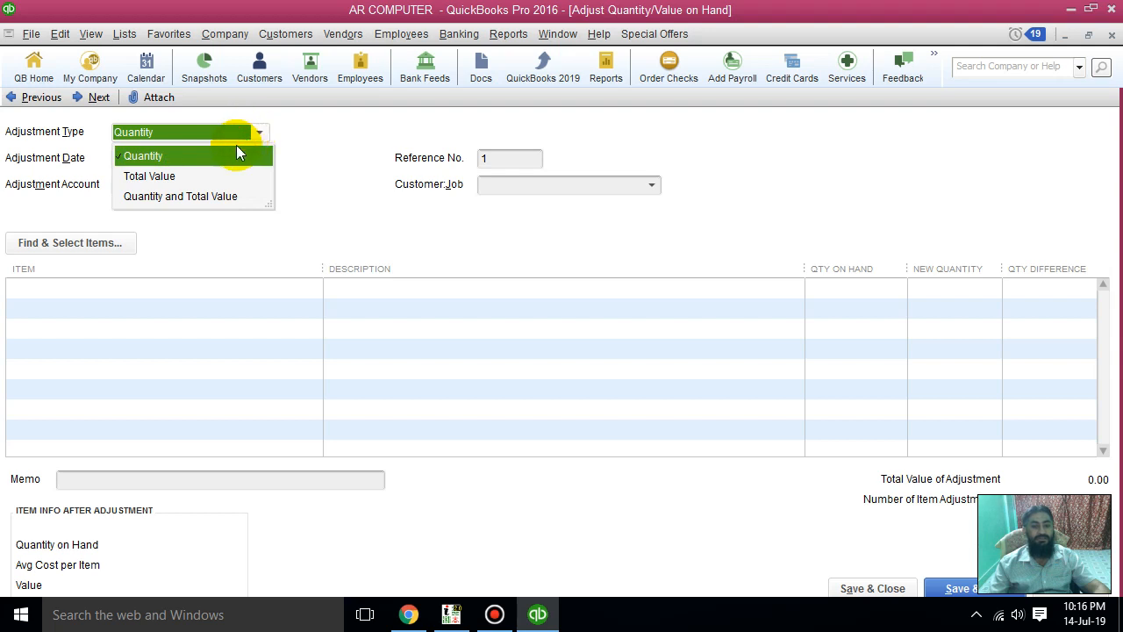
pyautogui.click(203, 176)
pyautogui.click(239, 131)
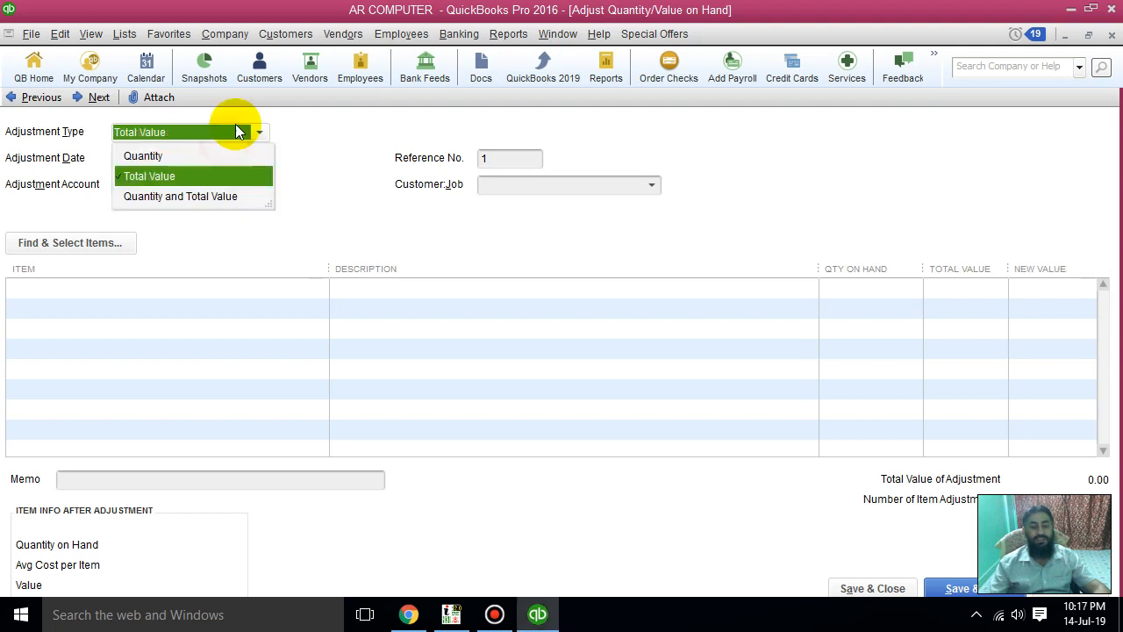
pyautogui.click(183, 198)
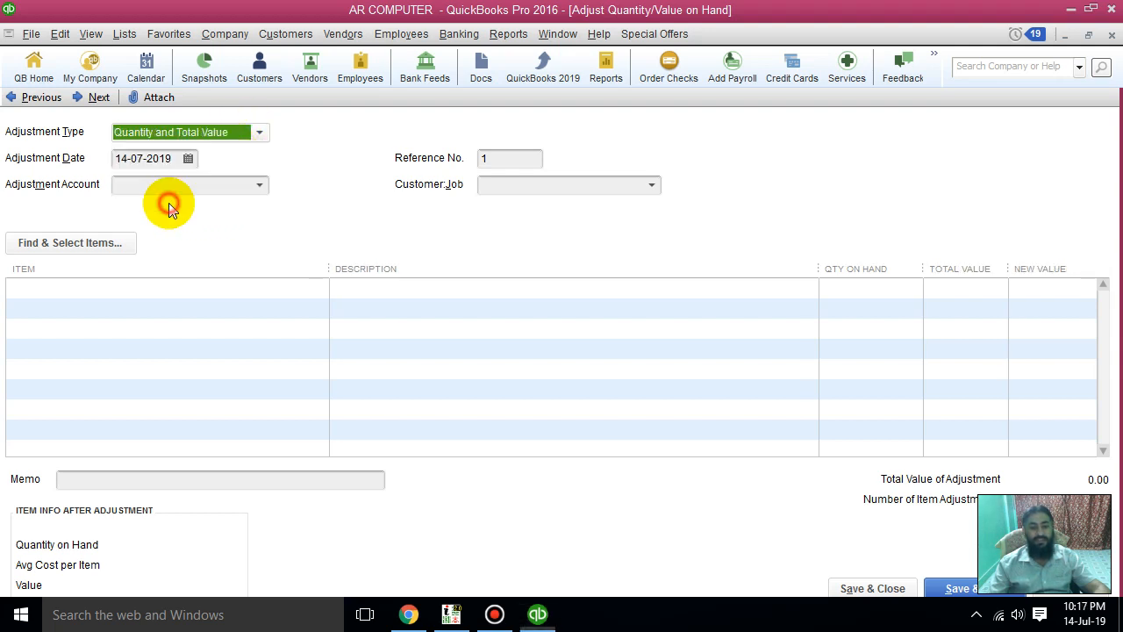
pyautogui.click(259, 132)
pyautogui.click(217, 156)
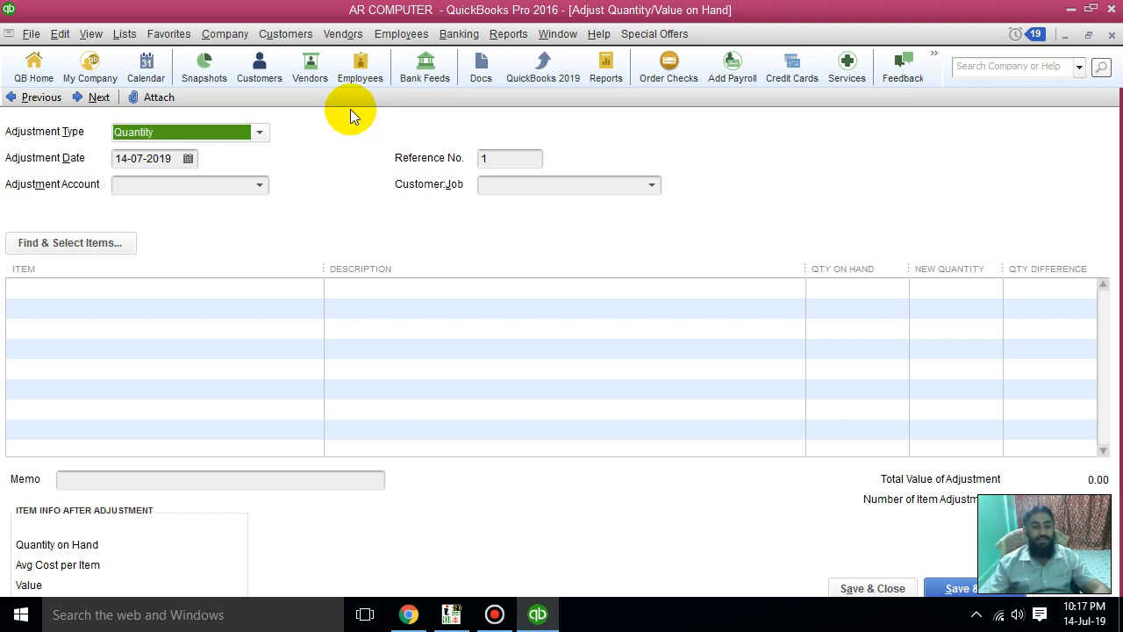
pyautogui.click(261, 186)
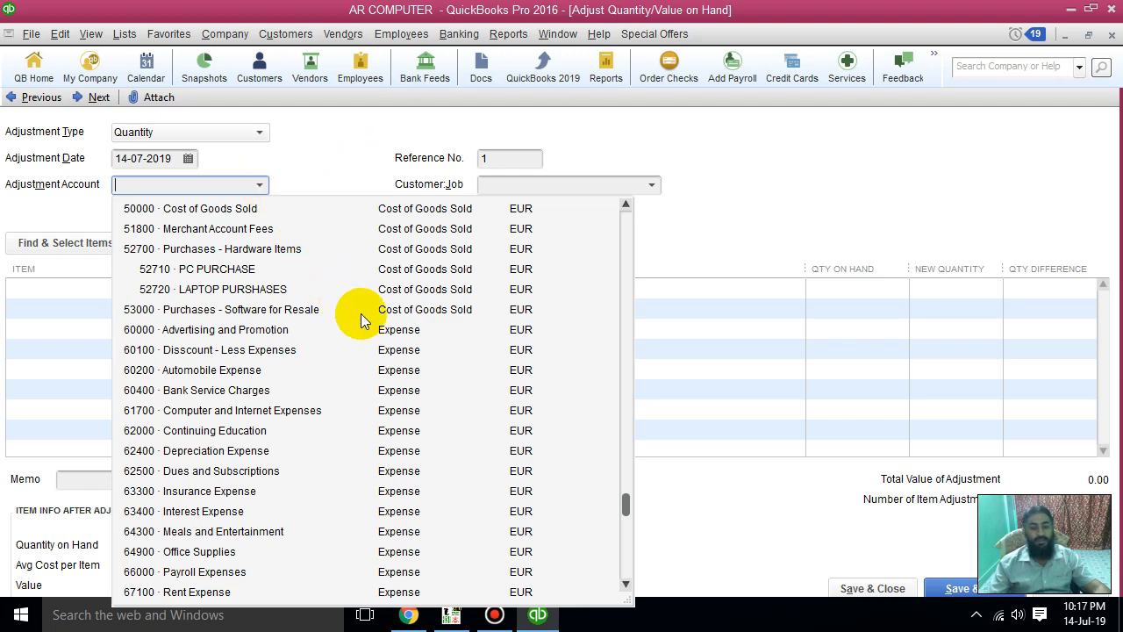
pyautogui.scroll(-2, 364, 320)
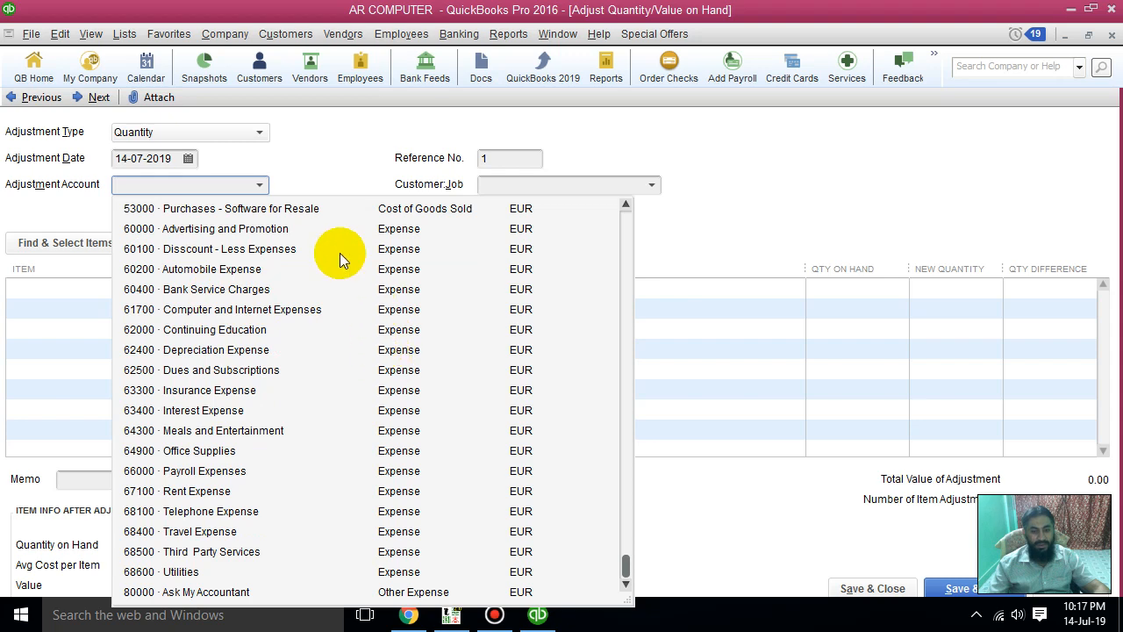
pyautogui.click(397, 160)
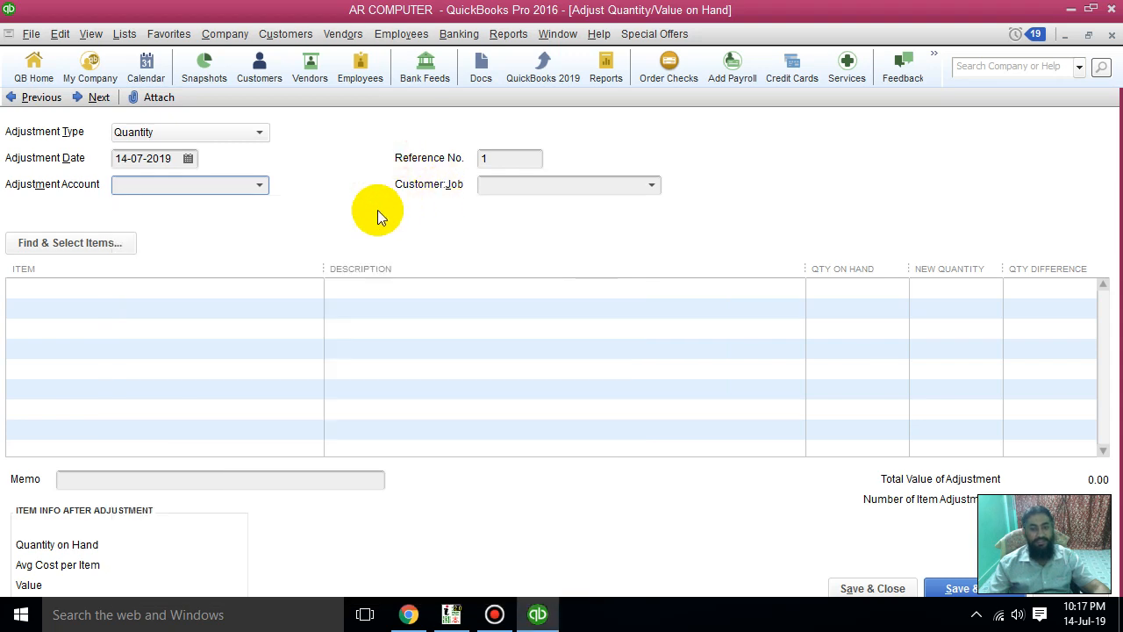
# Step: Create an Expense account named "Inventory Adjustment" and use it as the adjustment account
pyautogui.click(259, 186)
pyautogui.moveTo(634, 512); pyautogui.dragTo(627, 185)
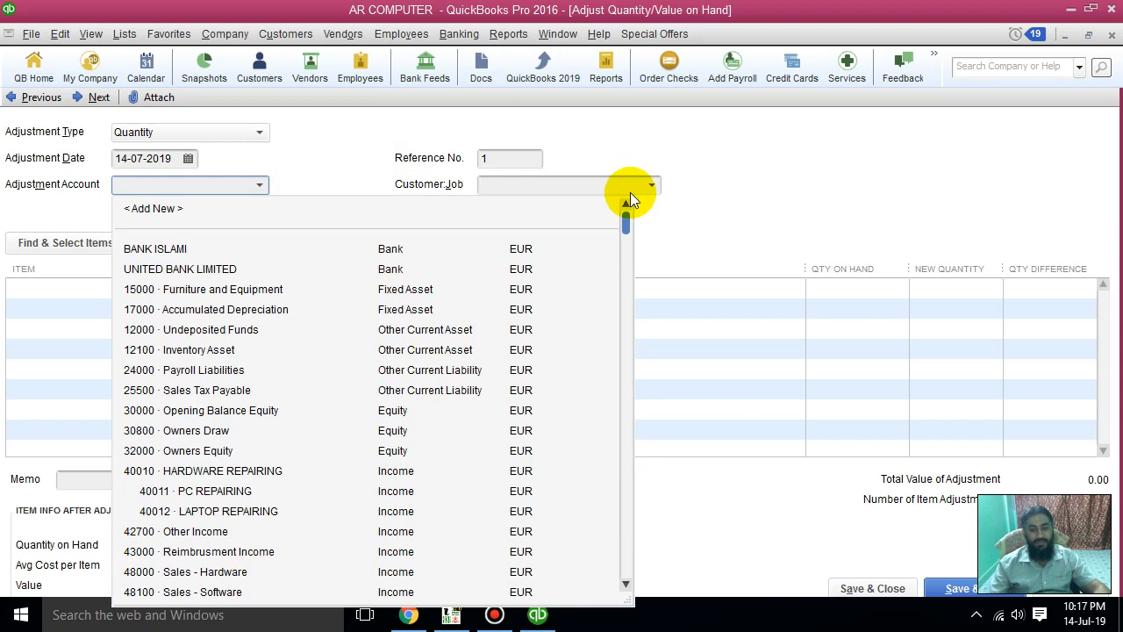
pyautogui.click(148, 211)
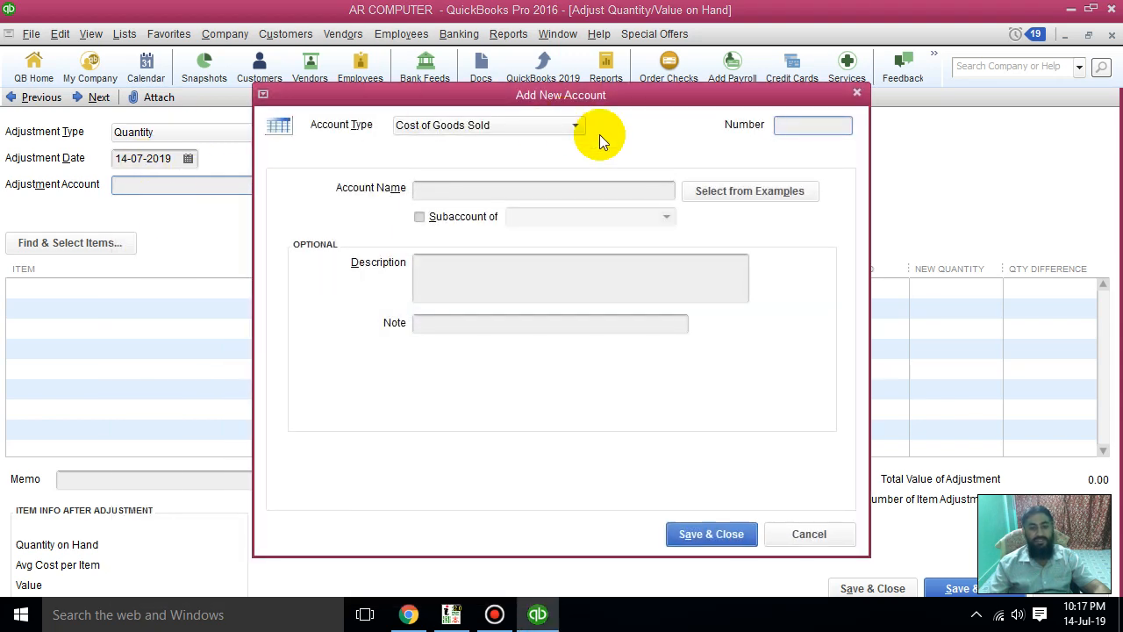
pyautogui.click(554, 128)
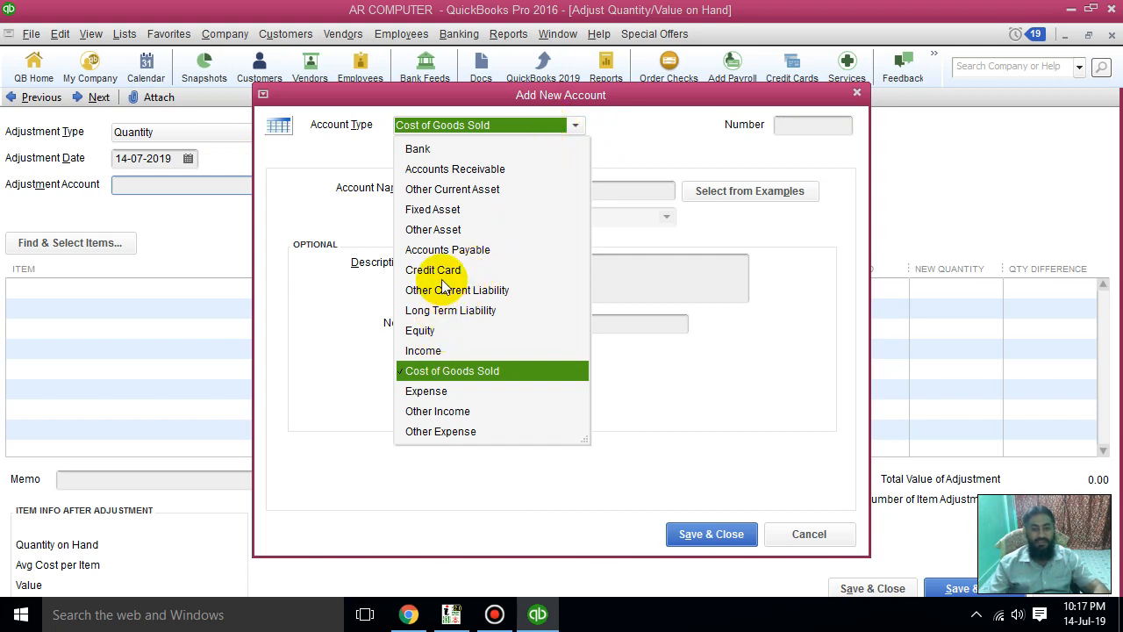
pyautogui.click(430, 391)
pyautogui.click(458, 188)
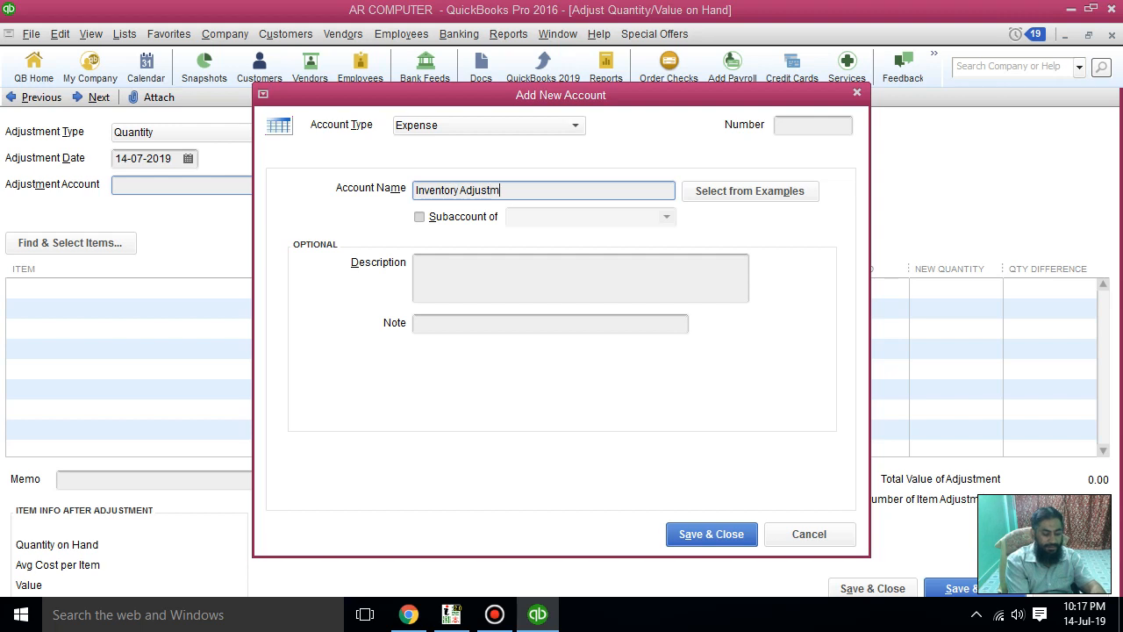
pyautogui.write('t')
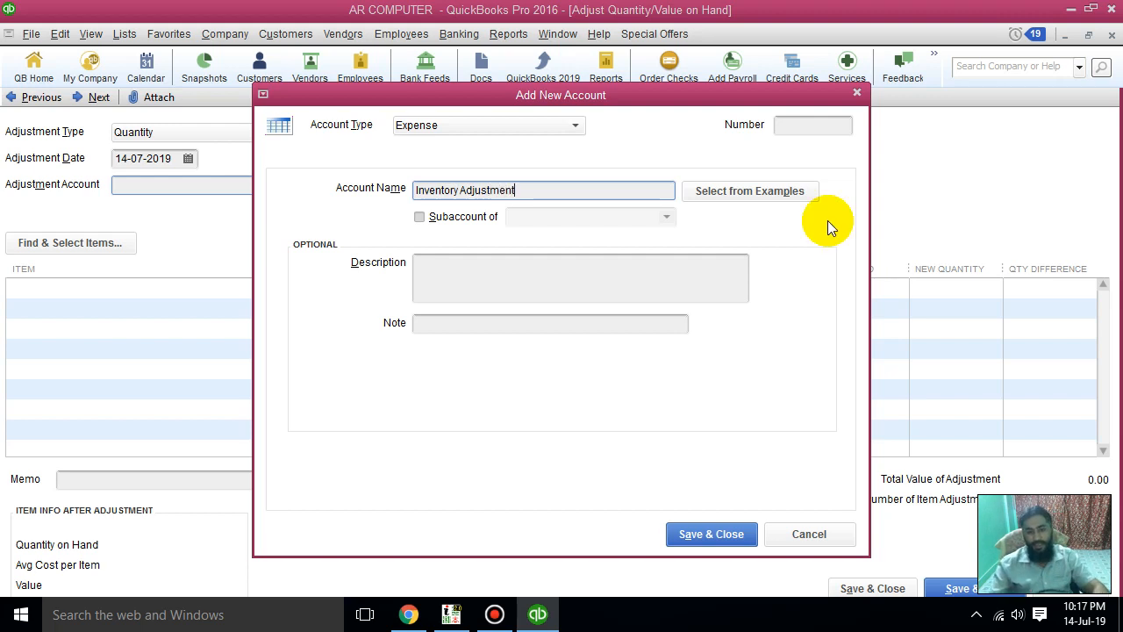
pyautogui.click(701, 537)
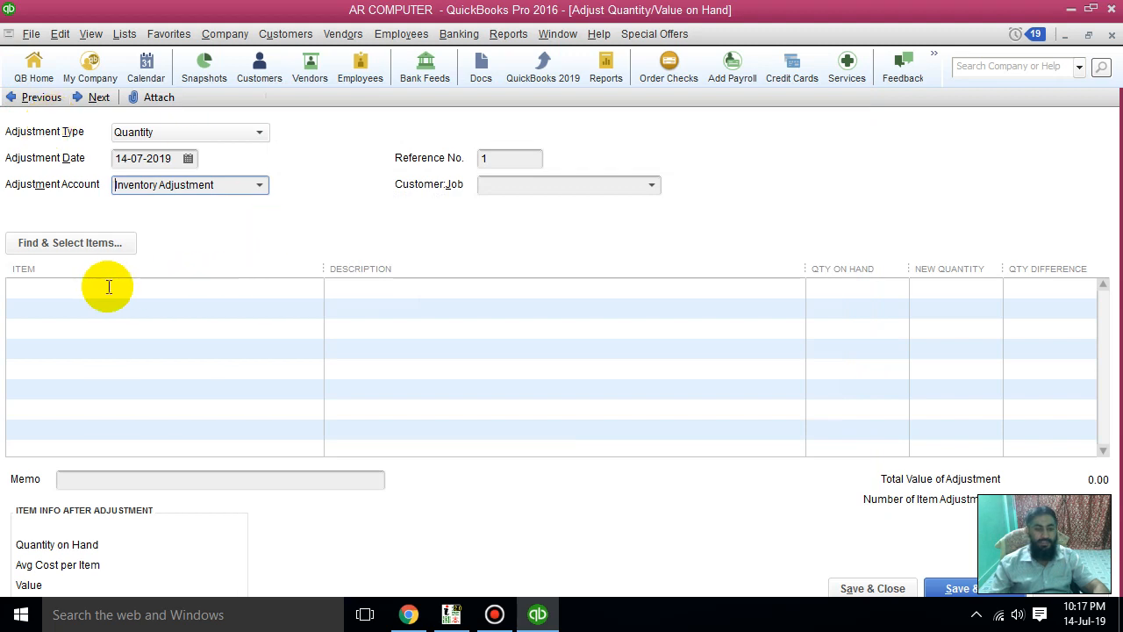
# Step: Examine the total quantities of the inventory parts in the Item List and close the list
pyautogui.click(143, 287)
pyautogui.click(320, 288)
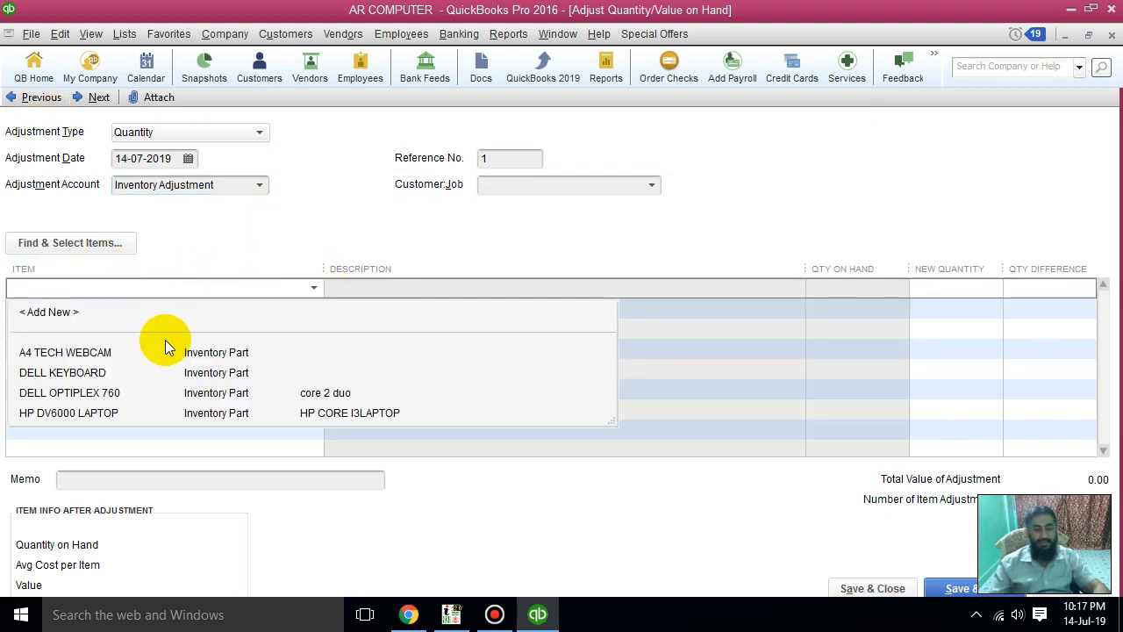
pyautogui.click(125, 35)
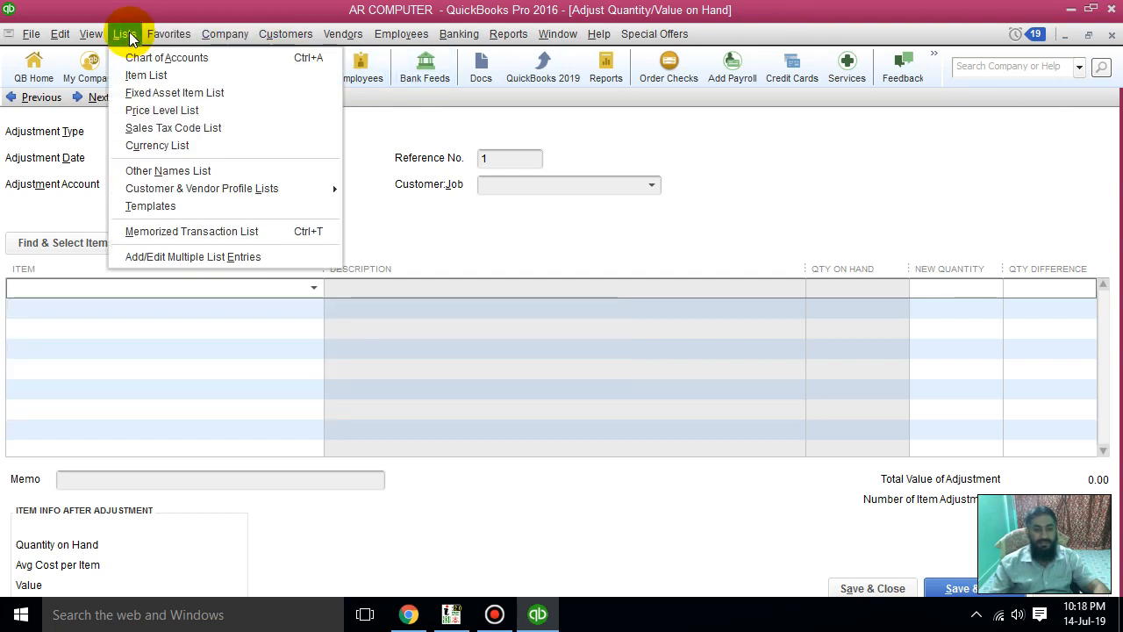
pyautogui.click(140, 74)
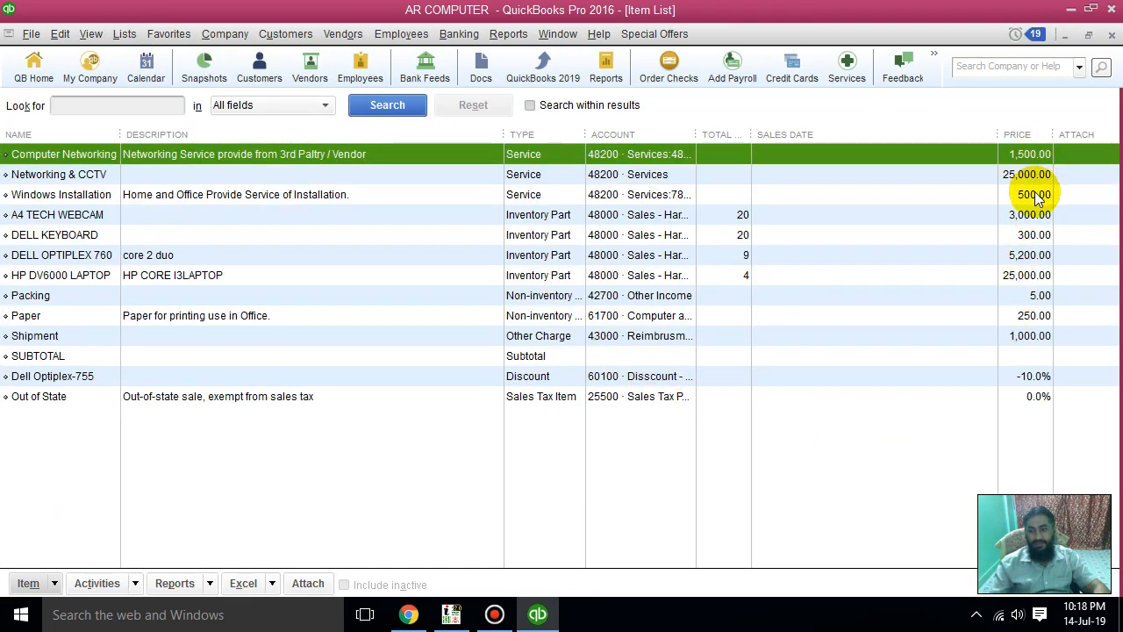
pyautogui.click(715, 214)
pyautogui.click(727, 234)
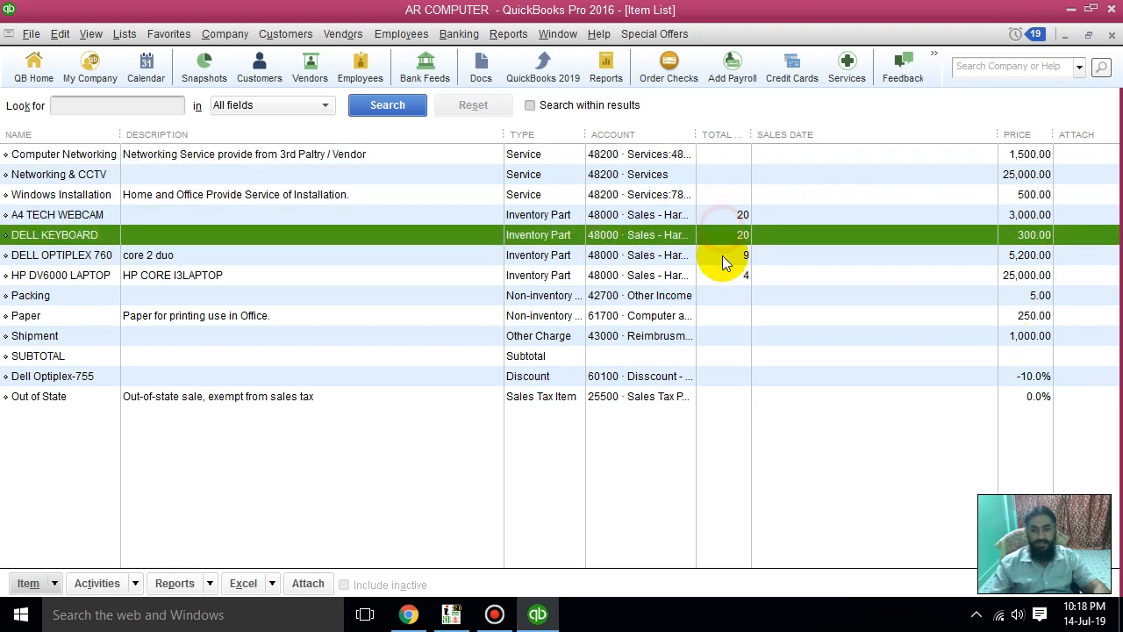
pyautogui.click(722, 296)
pyautogui.click(733, 234)
pyautogui.click(1112, 35)
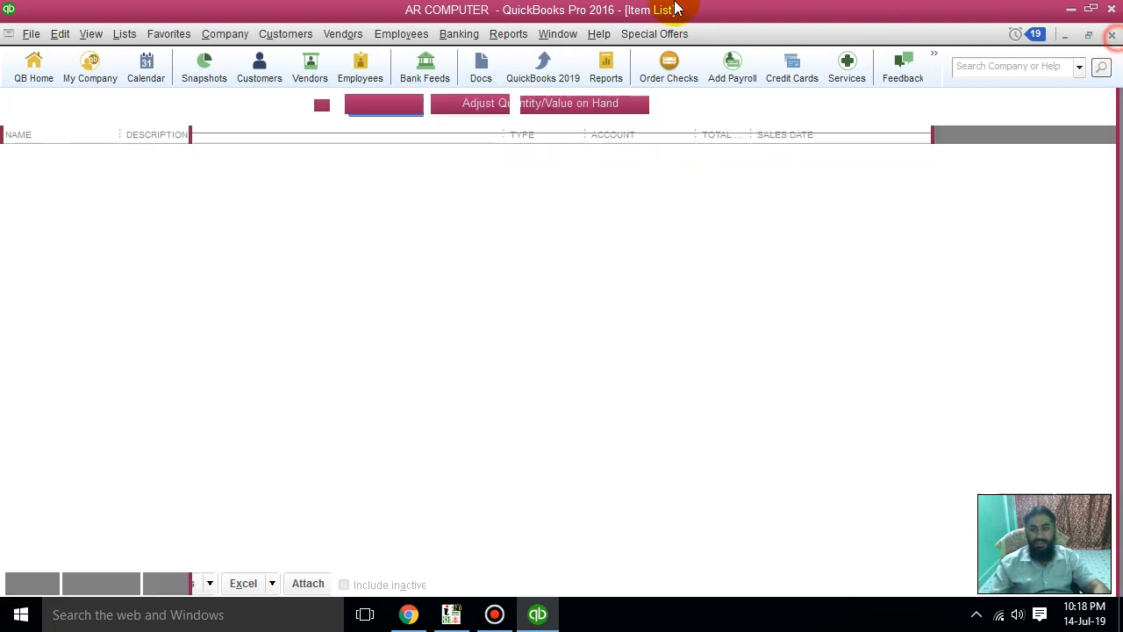
# Step: Examine the on-hand quantities of each item in the Inventory Stock Status by Item report and close the report
pyautogui.click(508, 37)
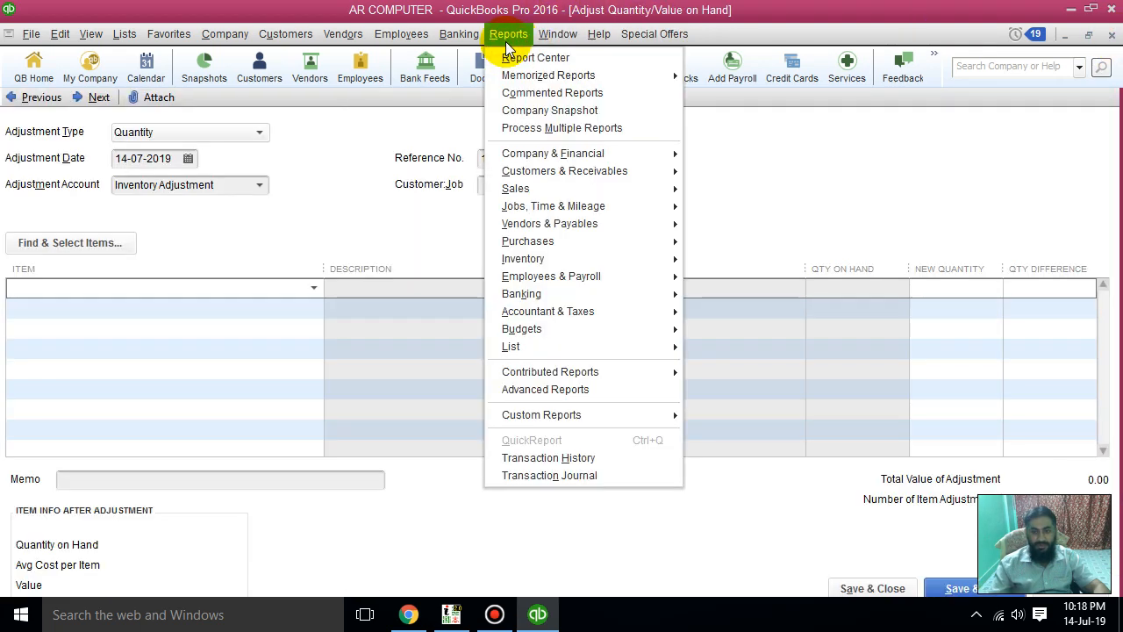
pyautogui.moveTo(593, 262)
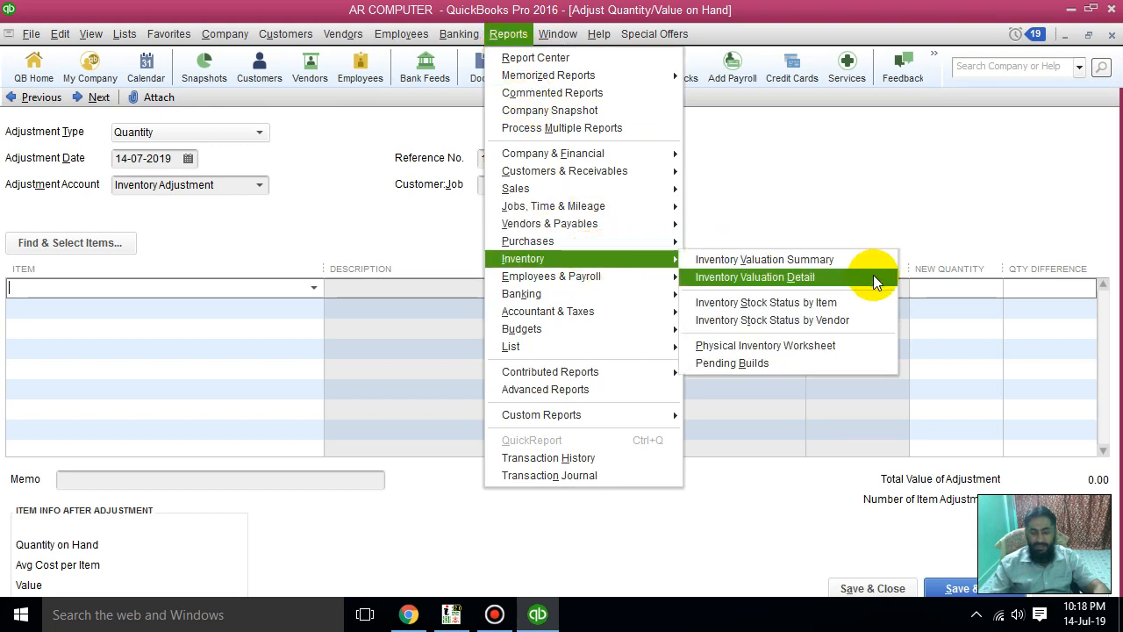
pyautogui.click(867, 302)
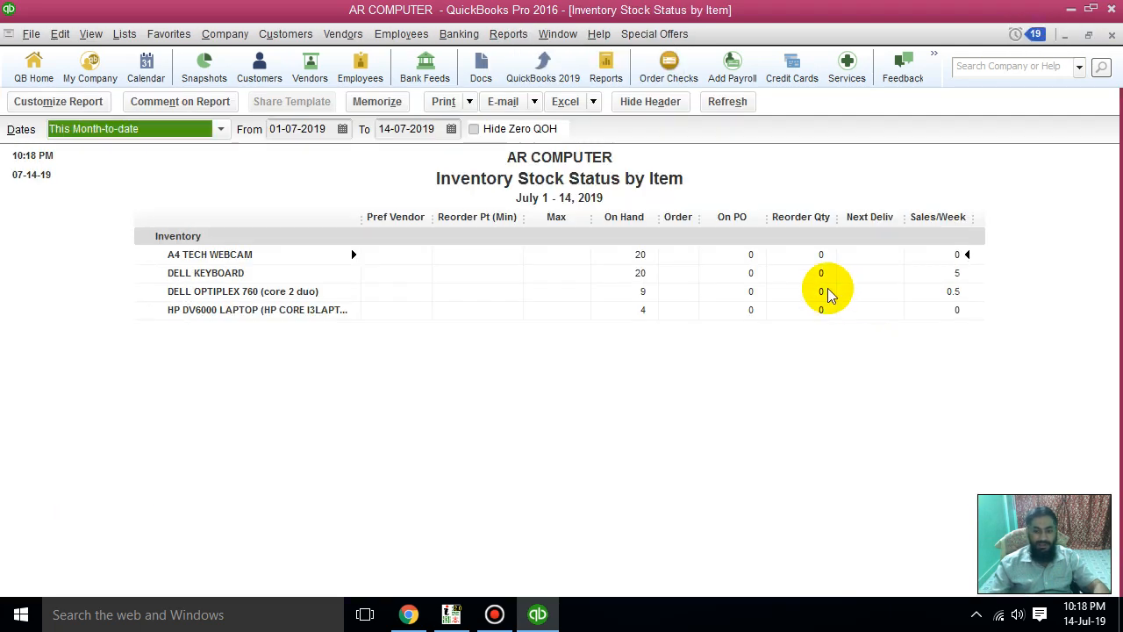
pyautogui.click(314, 274)
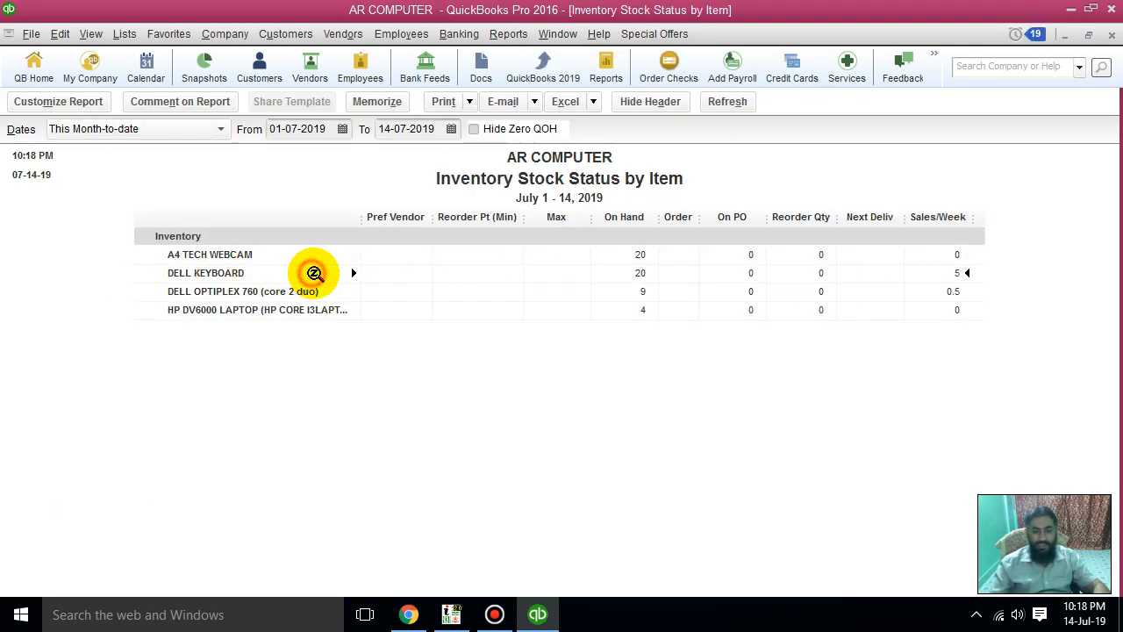
pyautogui.click(572, 255)
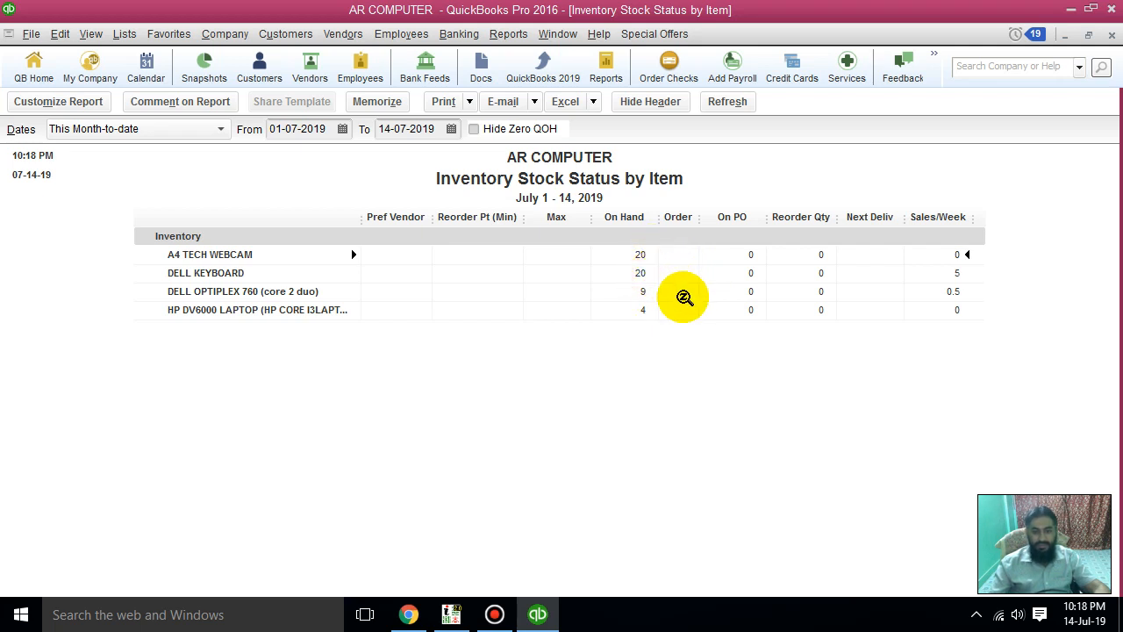
pyautogui.click(657, 296)
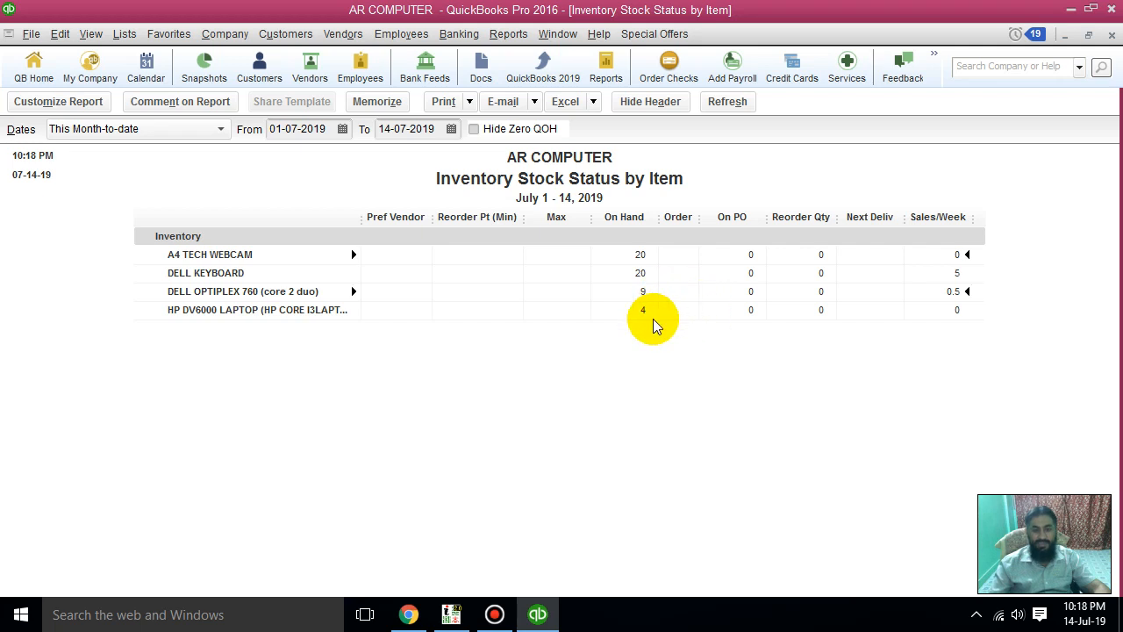
pyautogui.click(653, 316)
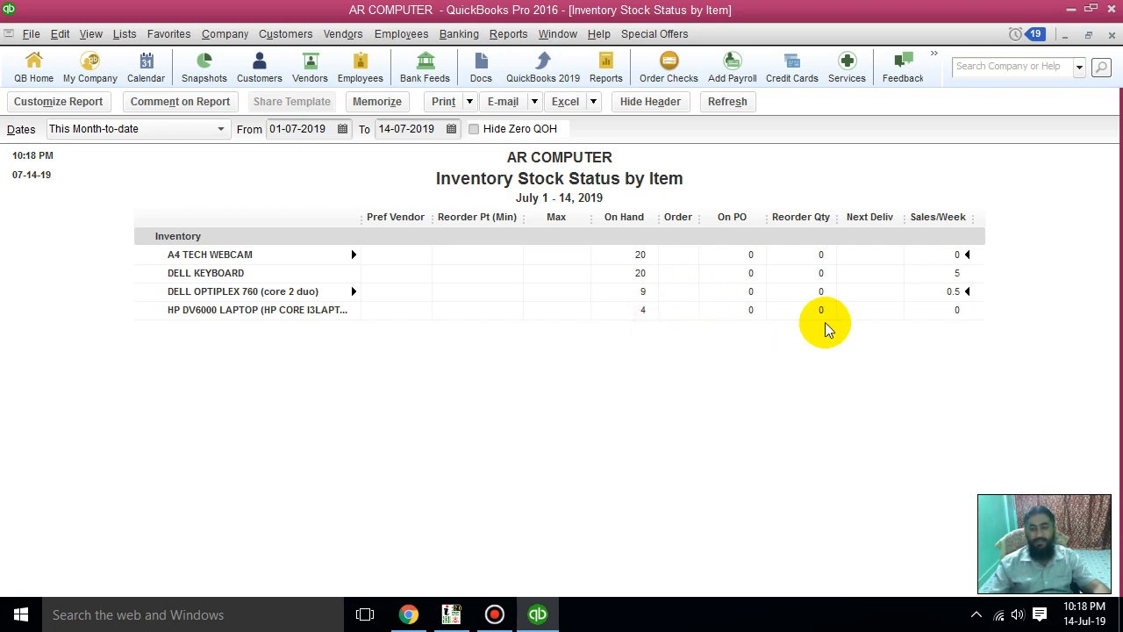
pyautogui.click(1111, 36)
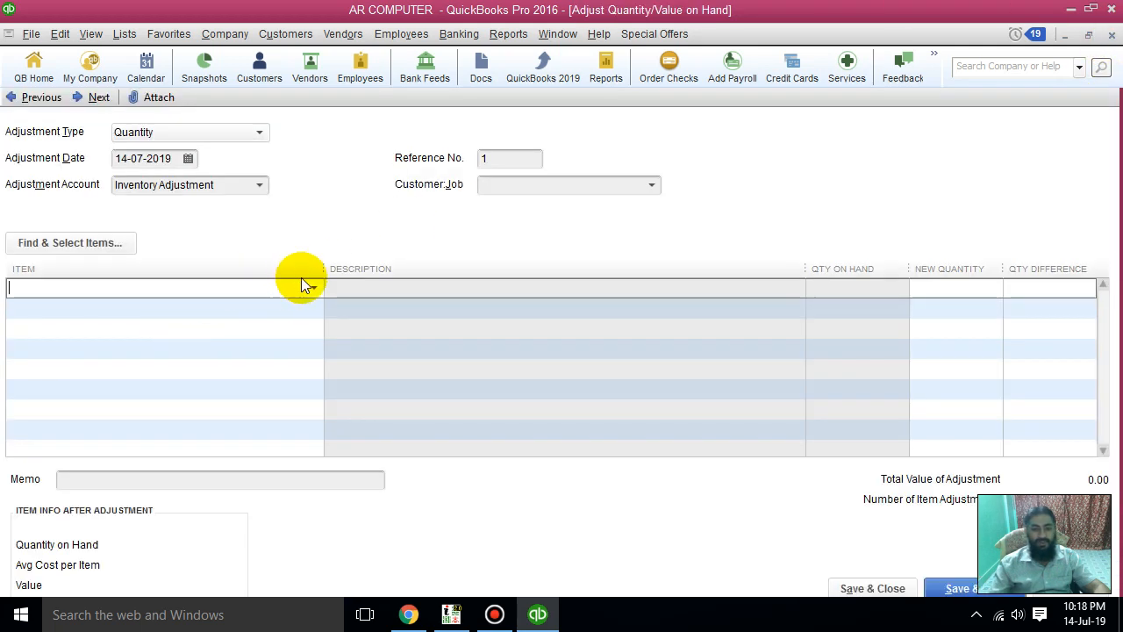
# Step: Add A4 TECH WEBCAM as the first adjustment line and set its new quantity to 15
pyautogui.click(311, 288)
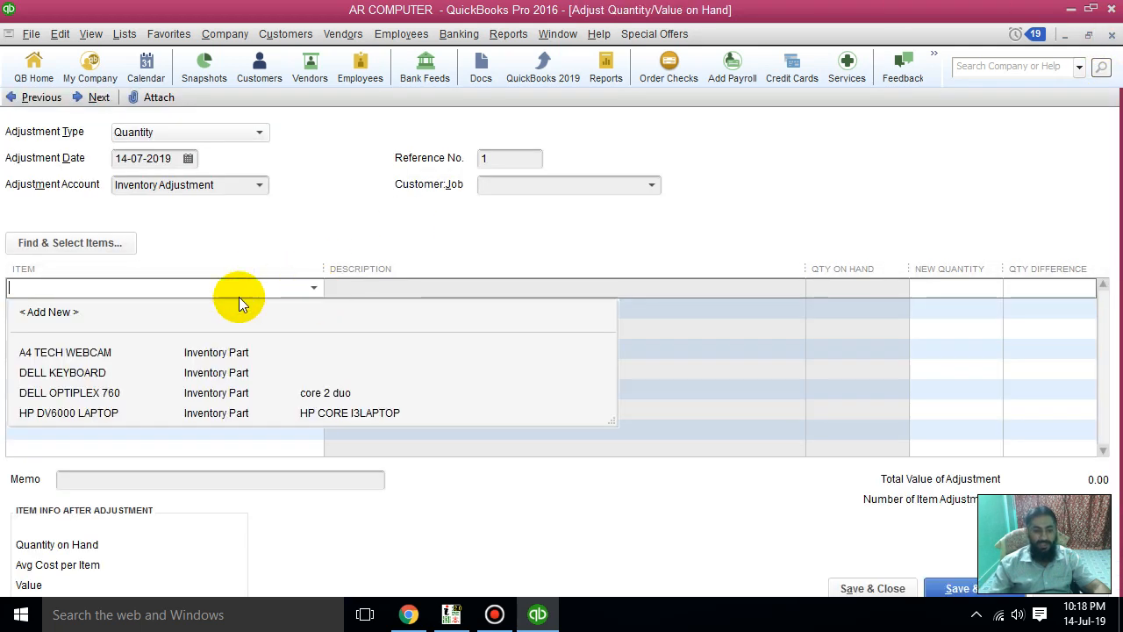
pyautogui.click(88, 354)
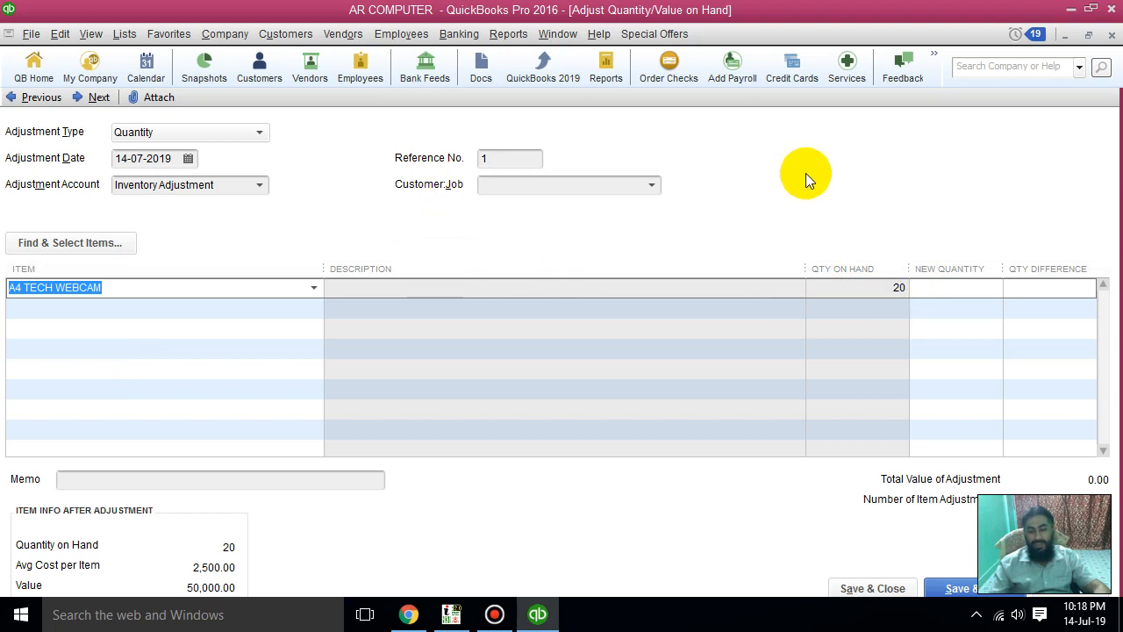
pyautogui.click(989, 287)
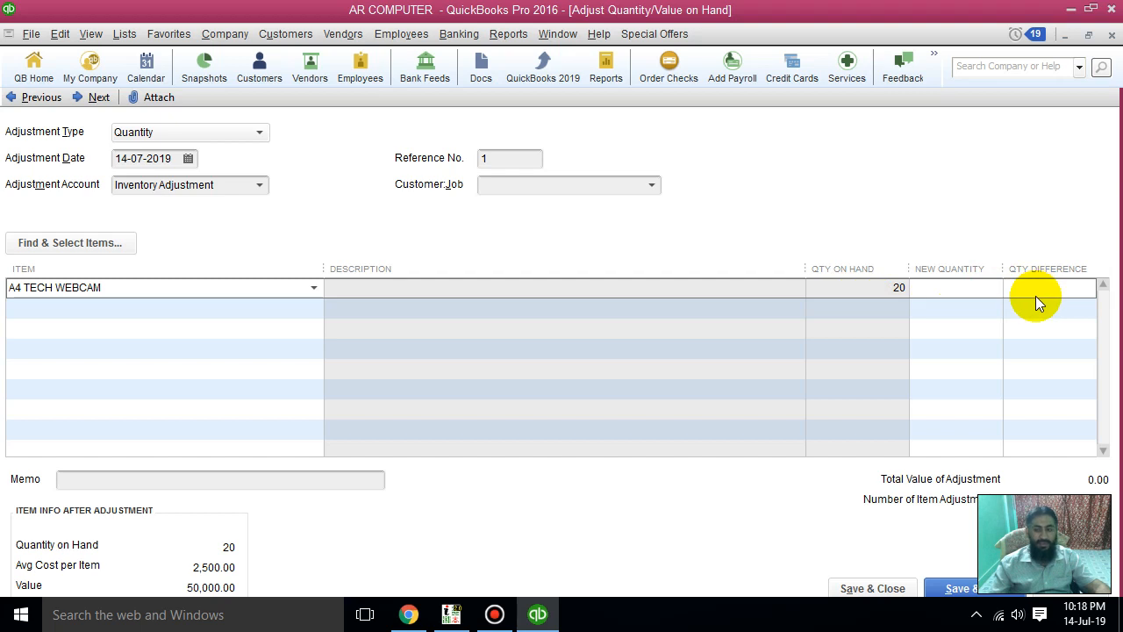
pyautogui.write('15')
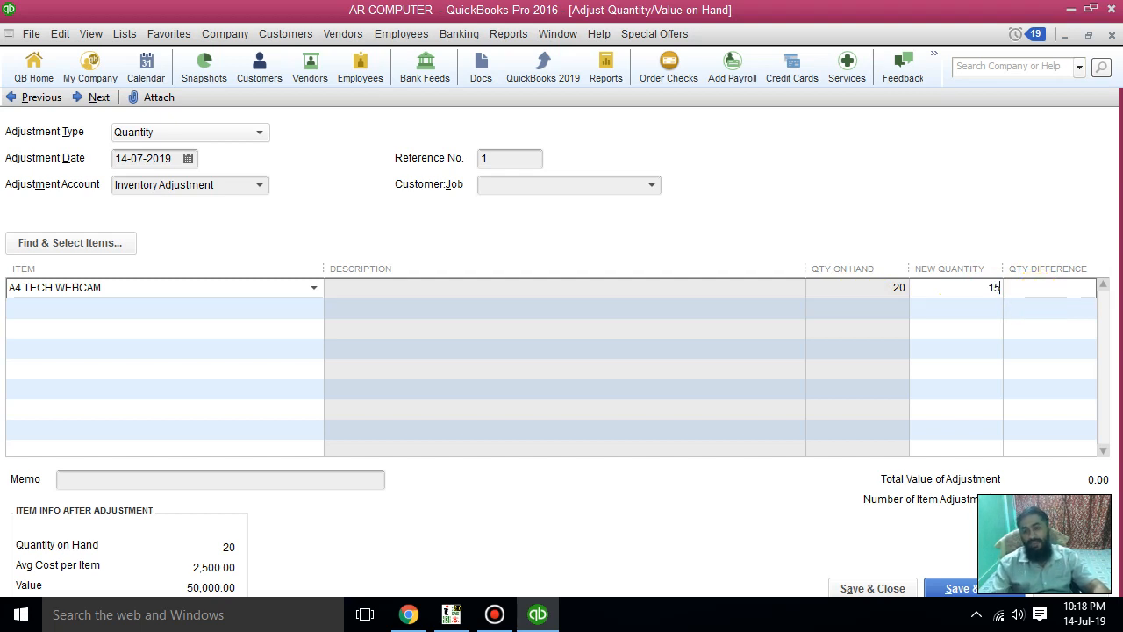
pyautogui.click(953, 289)
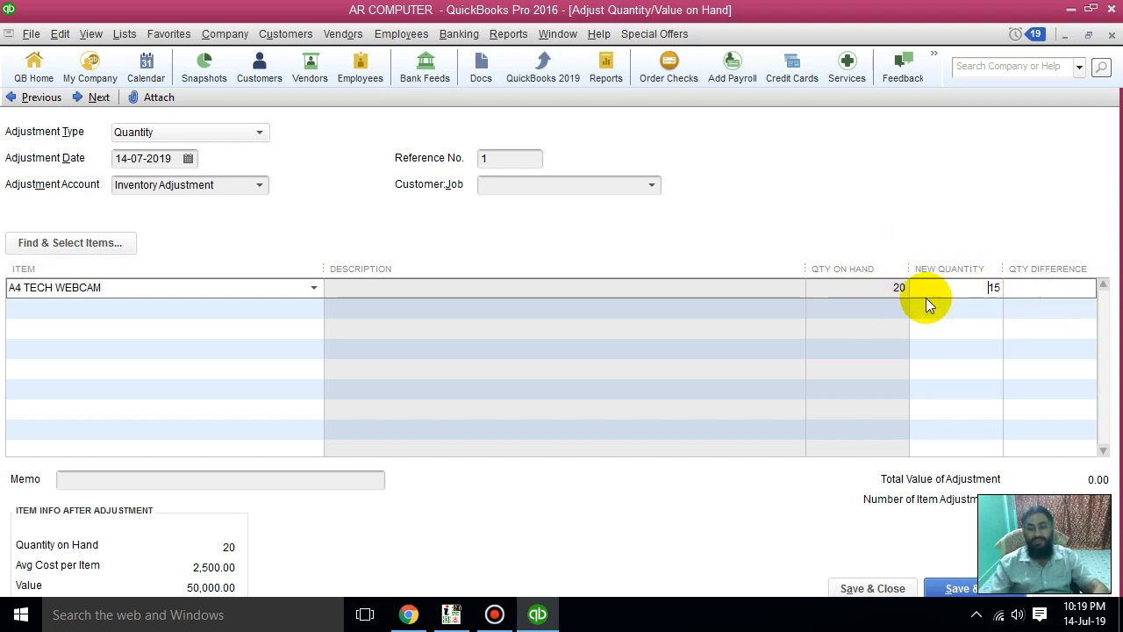
pyautogui.click(975, 313)
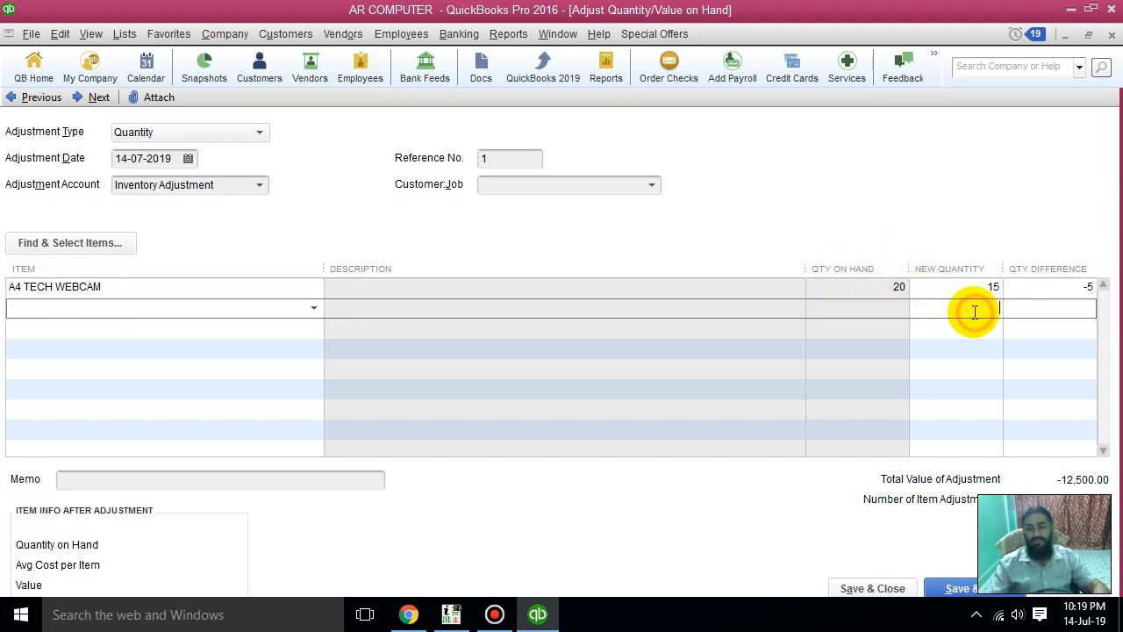
pyautogui.click(1075, 290)
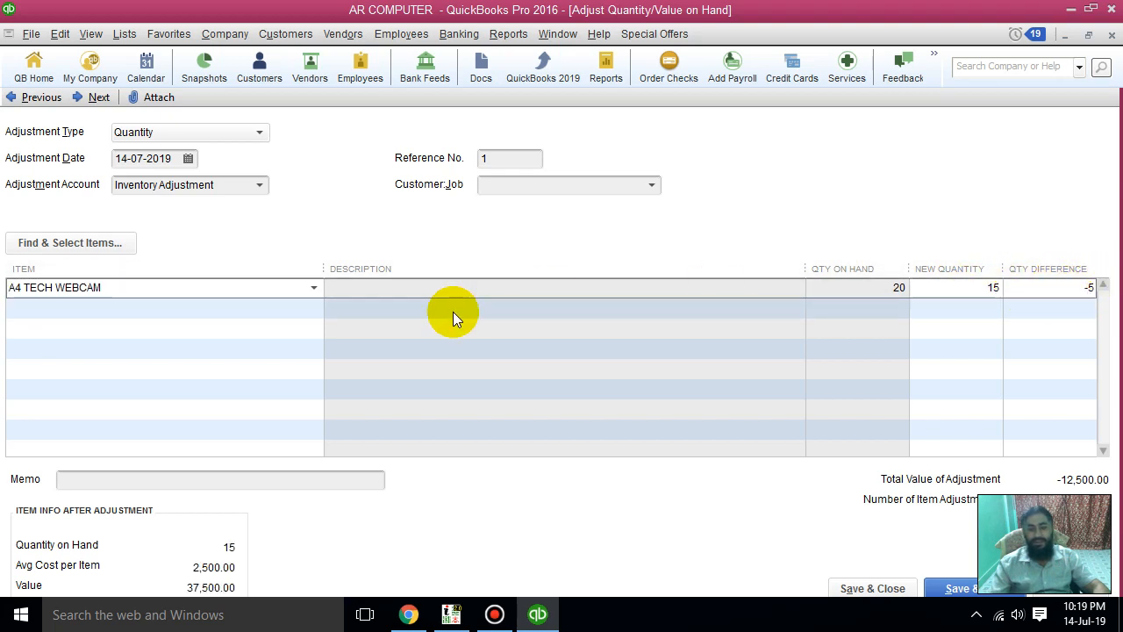
# Step: Leave the remaining adjustment lines empty and save and close the inventory adjustment
pyautogui.click(296, 307)
pyautogui.click(312, 309)
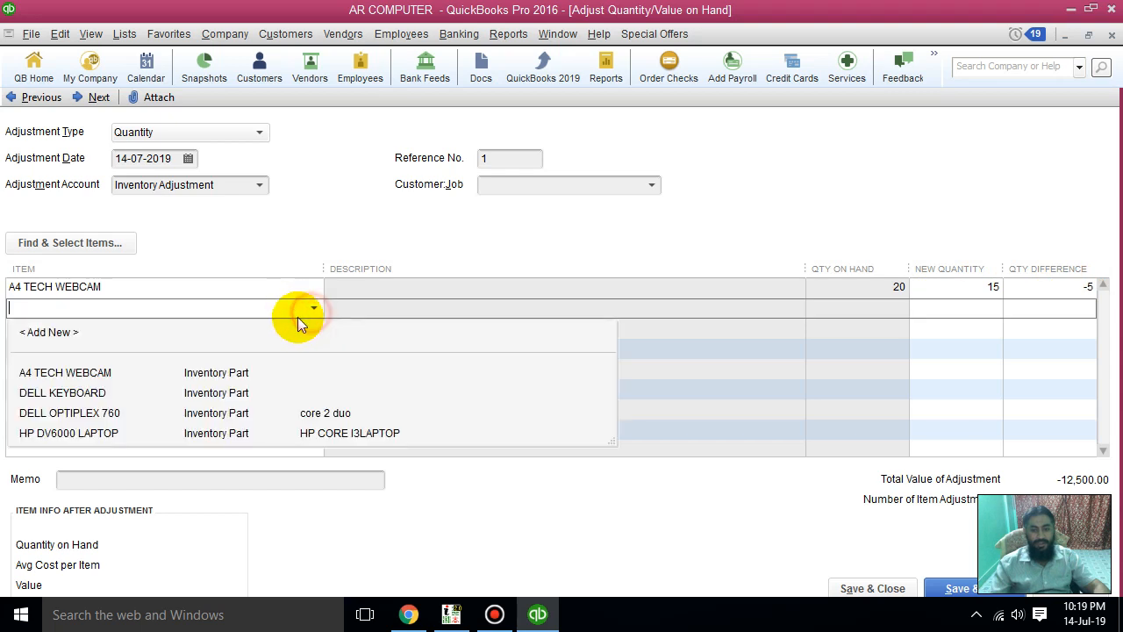
pyautogui.click(717, 348)
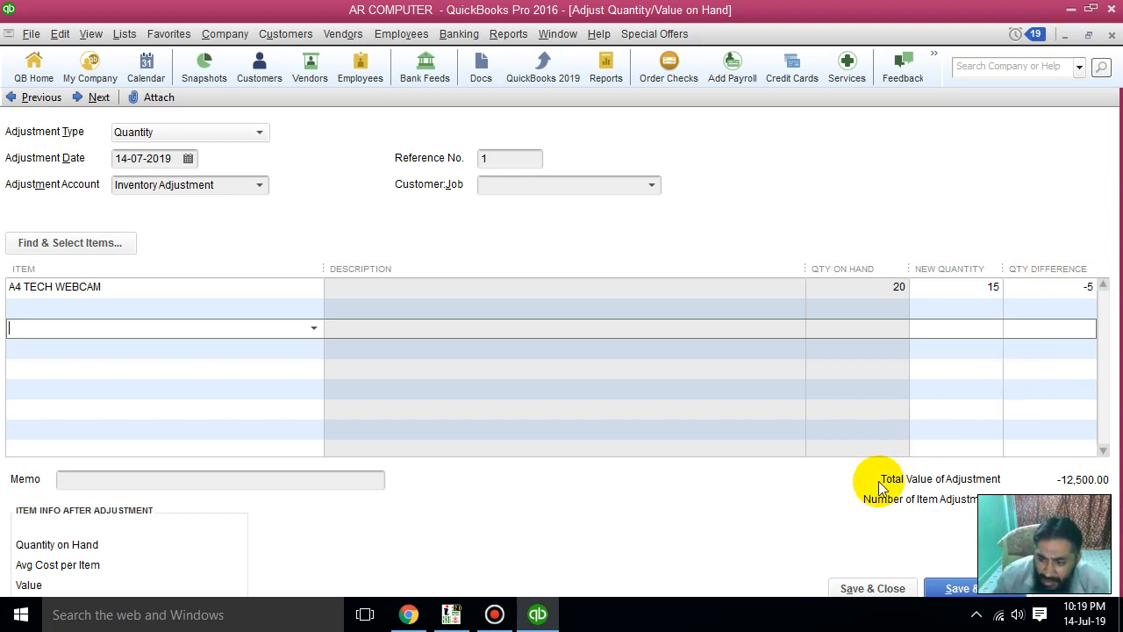
pyautogui.click(884, 592)
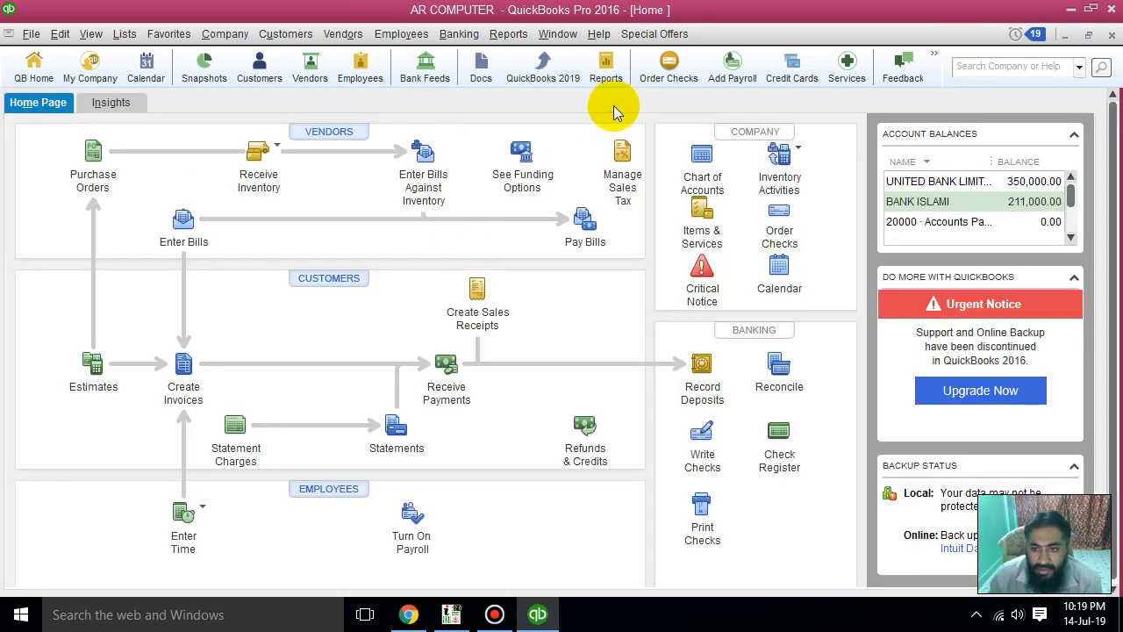
# Step: Check the on-hand quantity of A4 TECH WEBCAM in the Inventory Stock Status by Item report and close the report
pyautogui.click(508, 35)
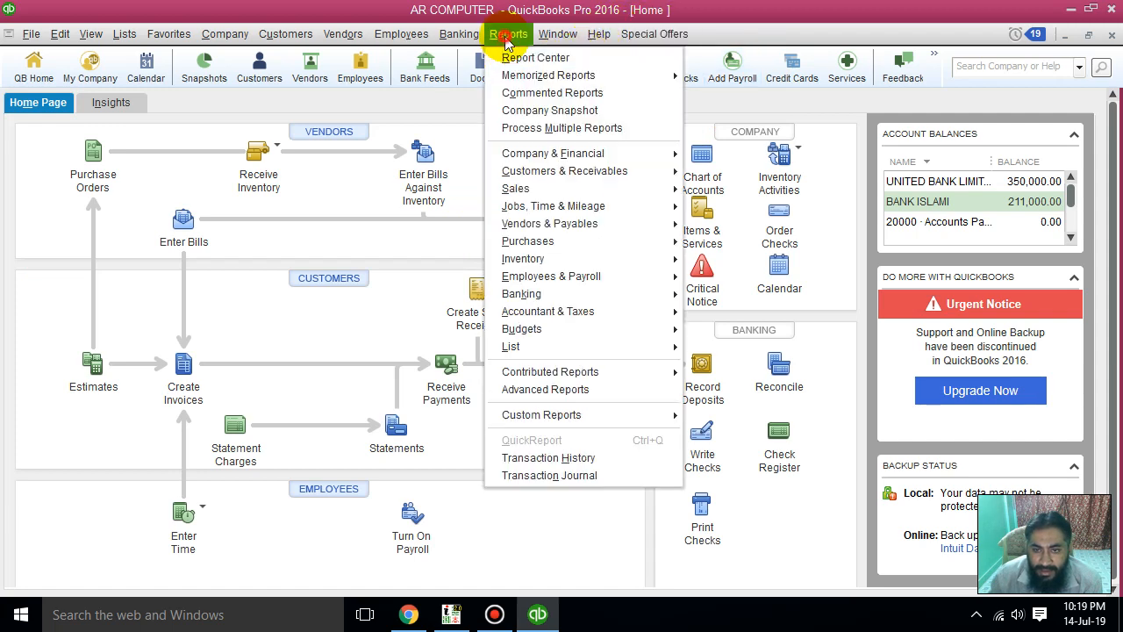
pyautogui.moveTo(614, 265)
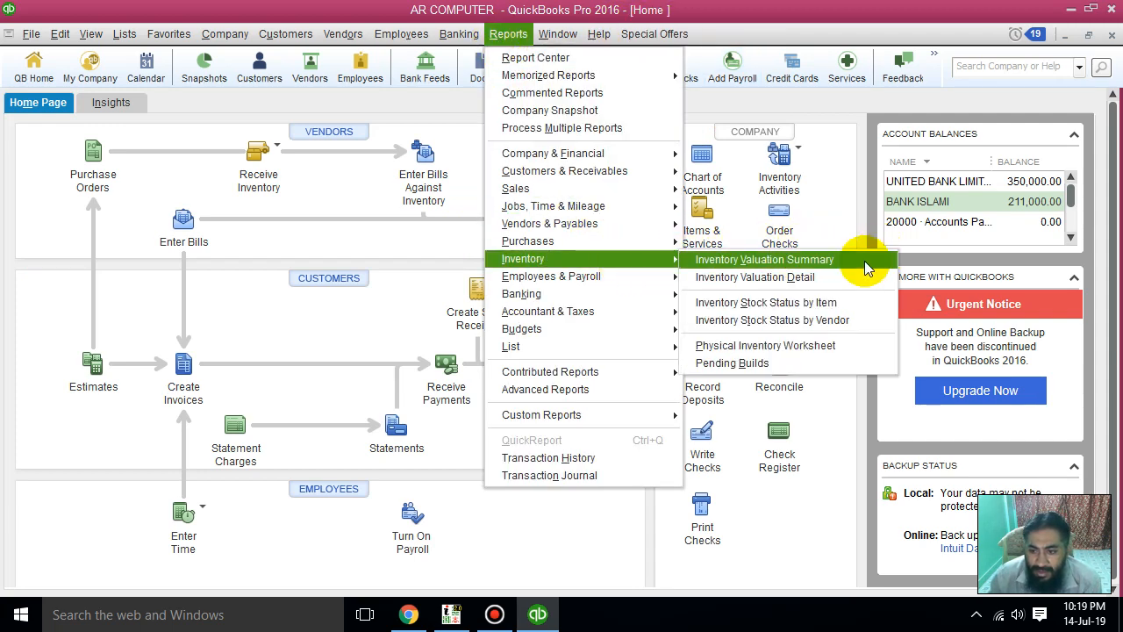
pyautogui.click(857, 307)
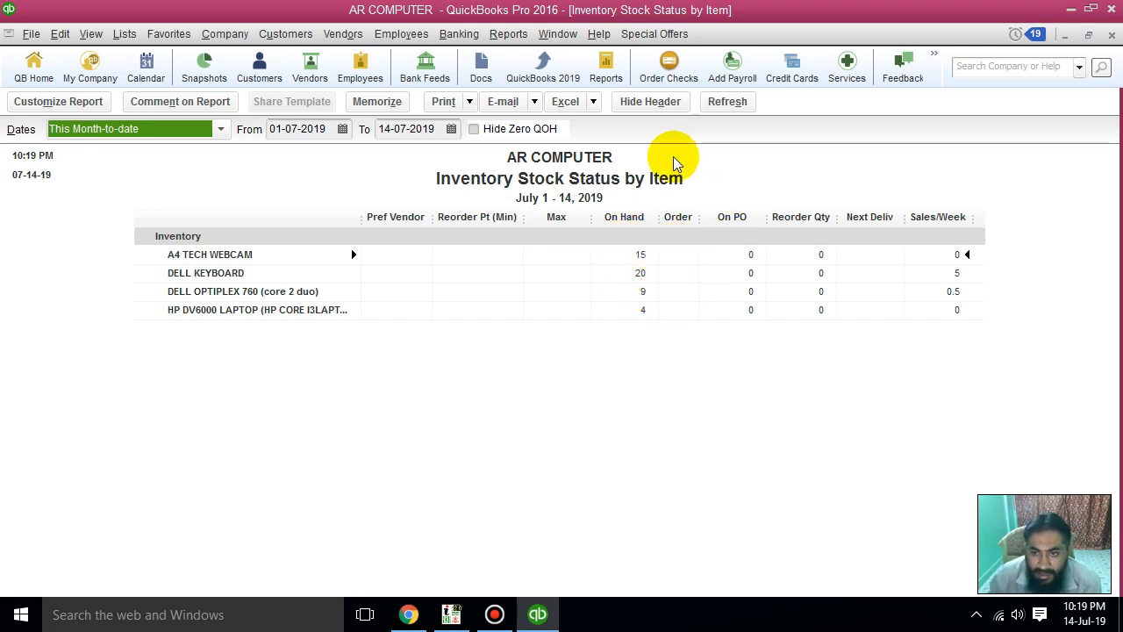
pyautogui.press('Escape')
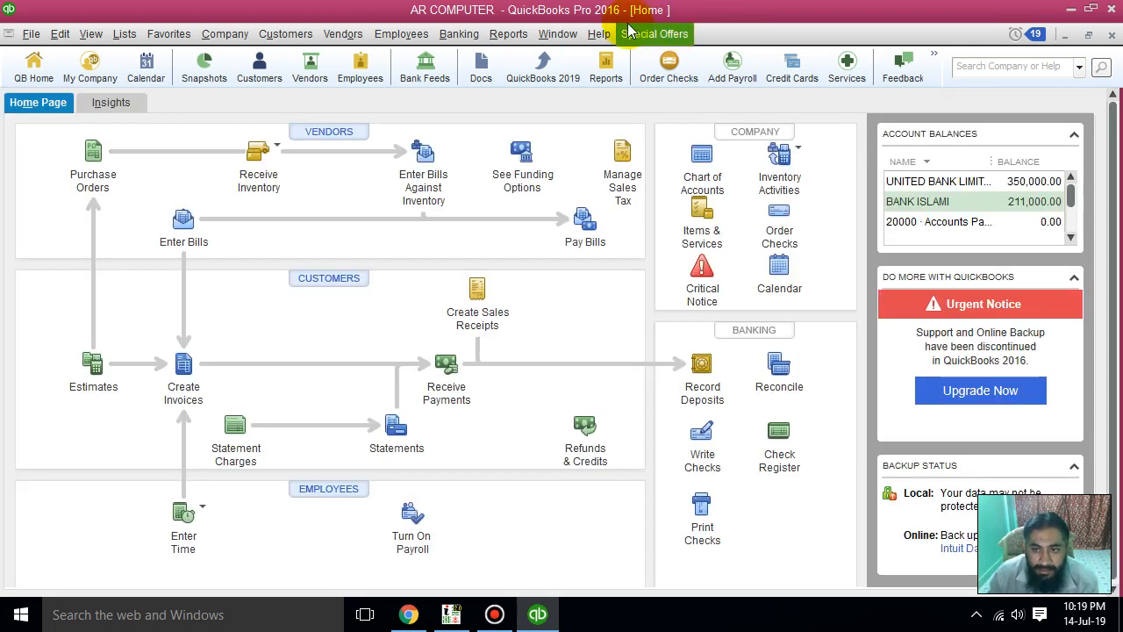
# Step: Open the Inventory Stock Status by Vendor report
pyautogui.click(508, 34)
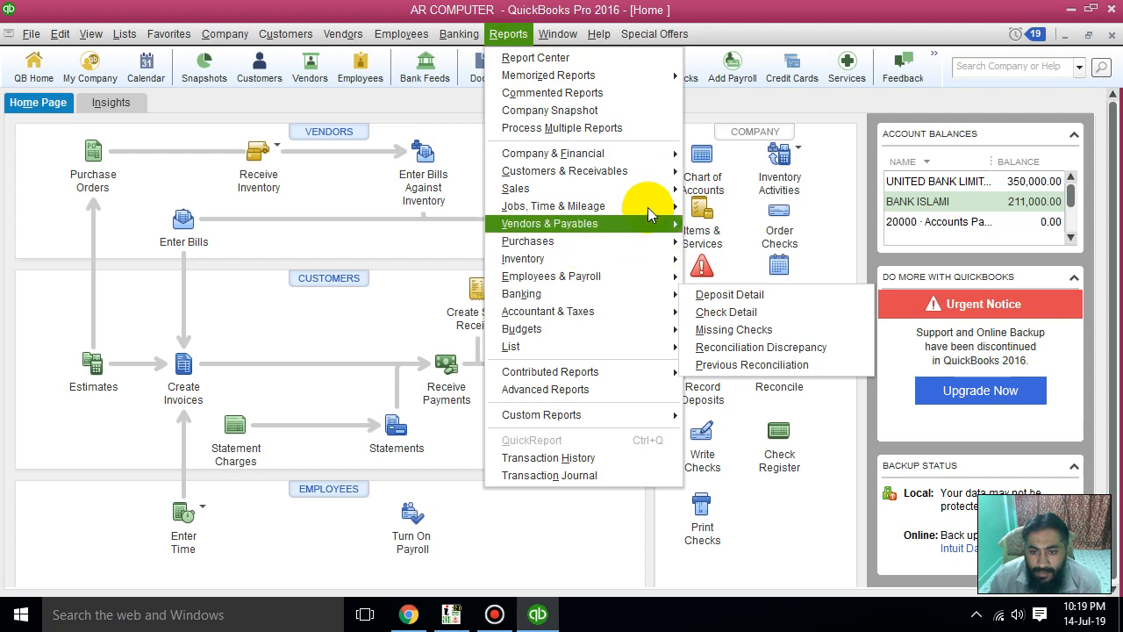
pyautogui.moveTo(645, 187)
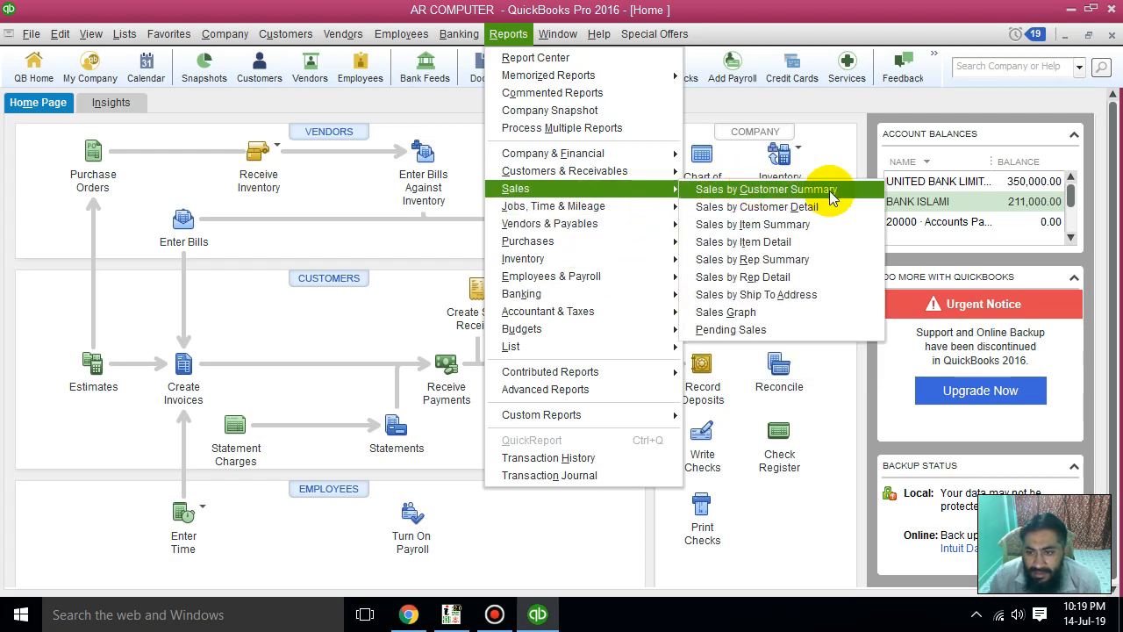
pyautogui.moveTo(627, 261)
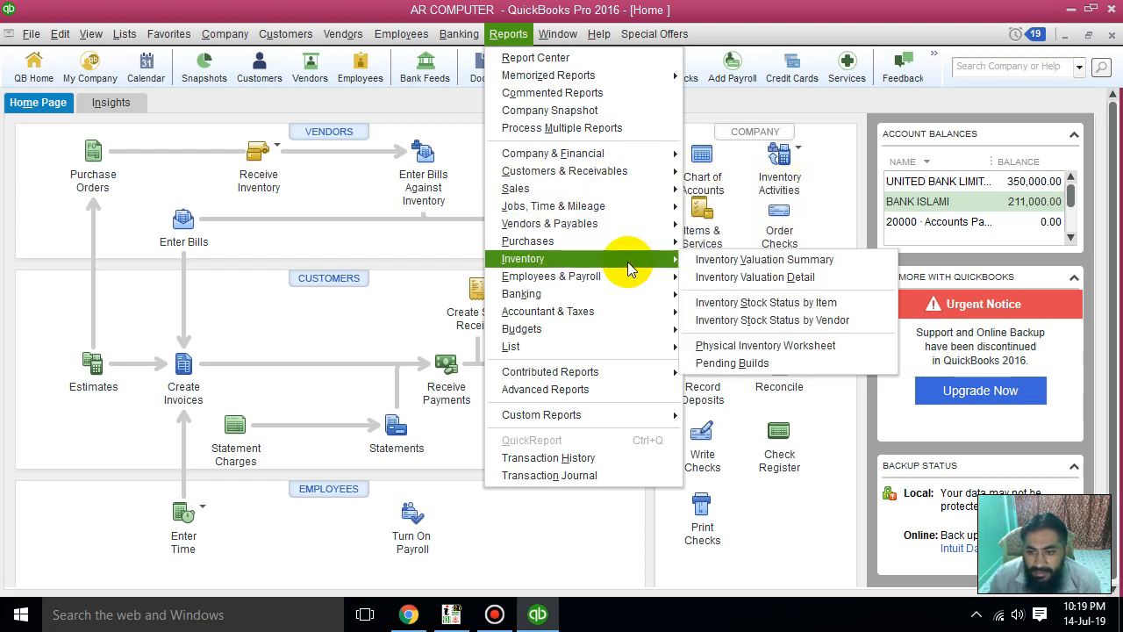
pyautogui.click(860, 319)
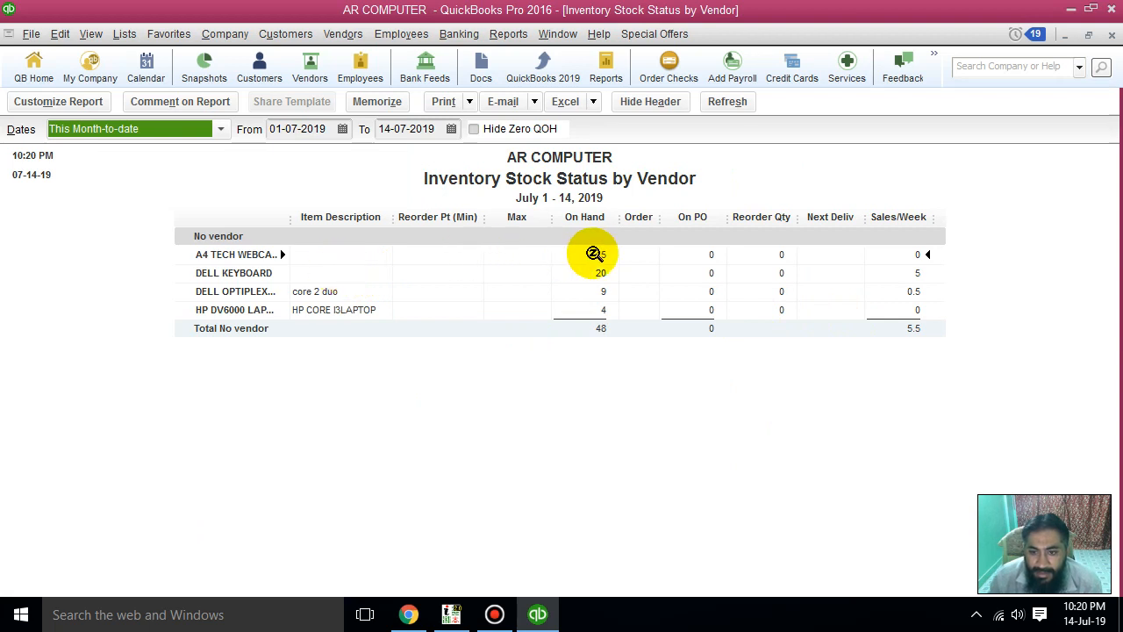
# Step: Examine the transactions behind the on-hand quantity of A4 TECH WEBCAM in its QuickReport, and close both reports
pyautogui.click(593, 254)
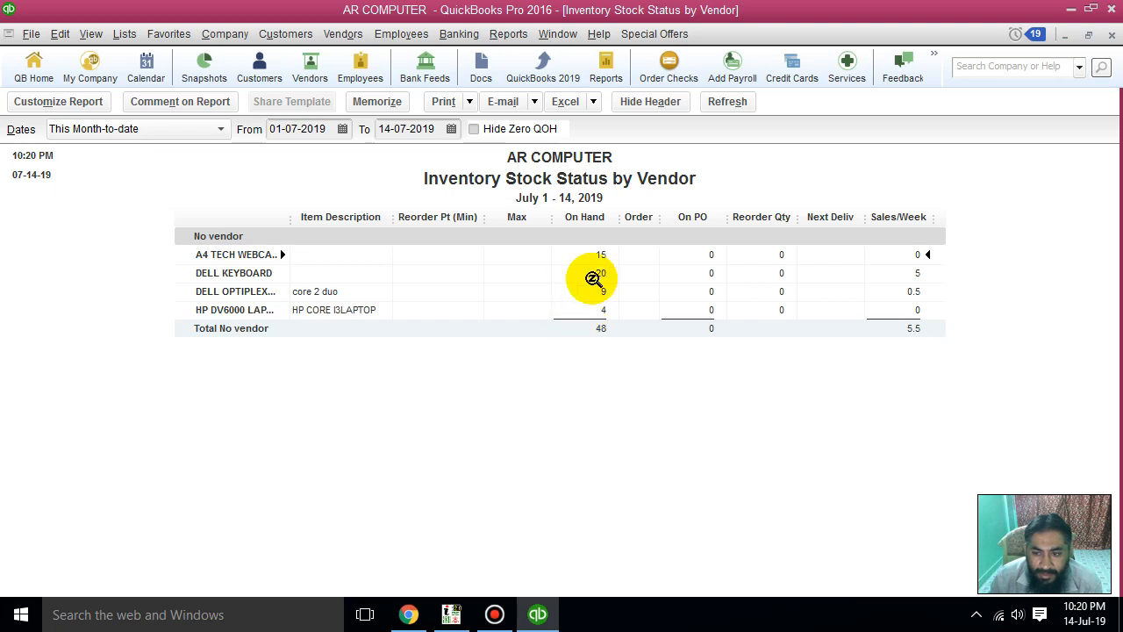
pyautogui.doubleClick(596, 254)
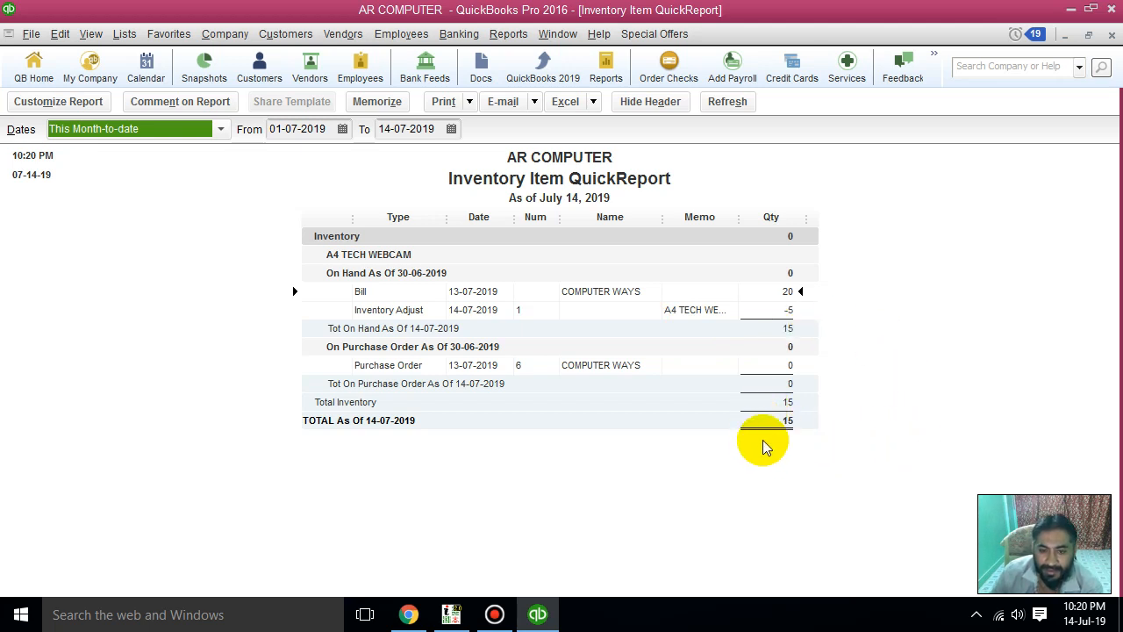
pyautogui.click(1112, 34)
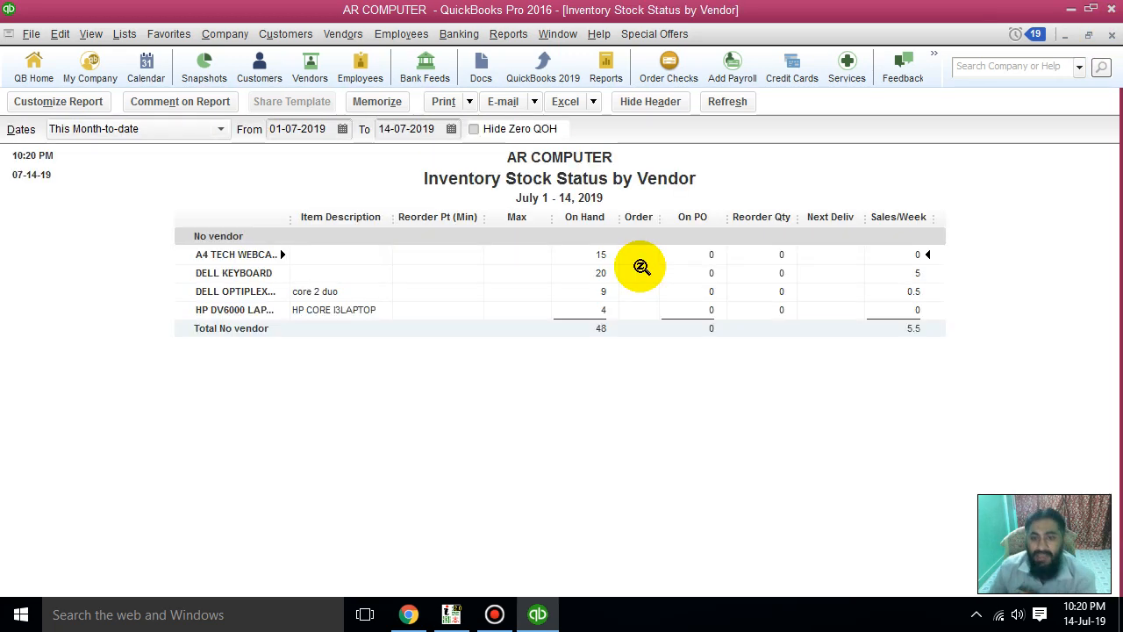
pyautogui.click(1112, 35)
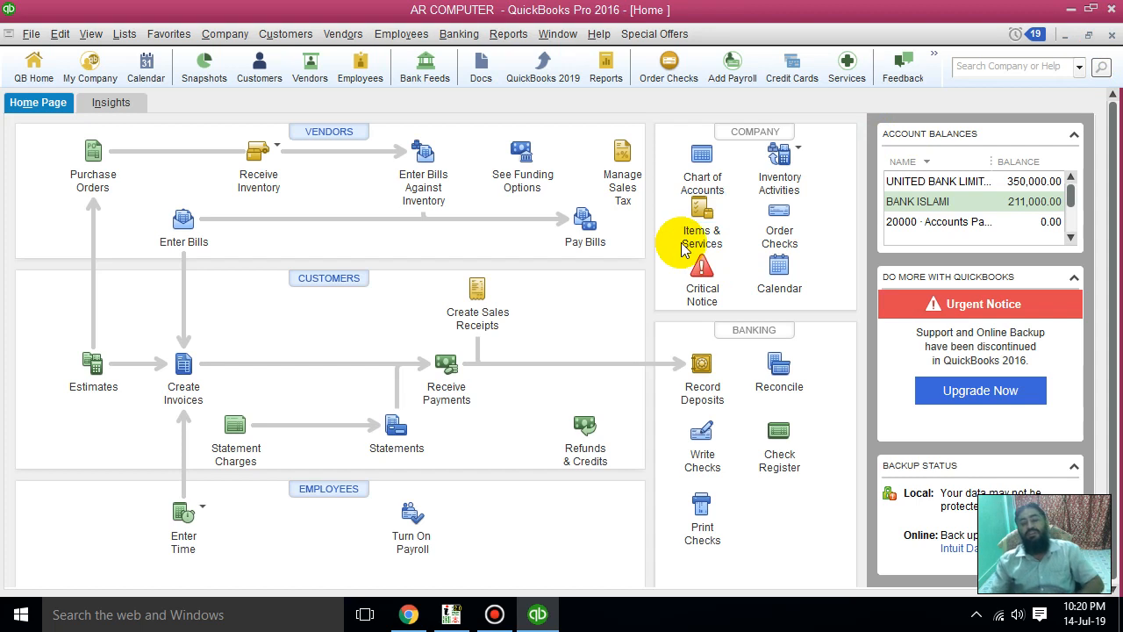